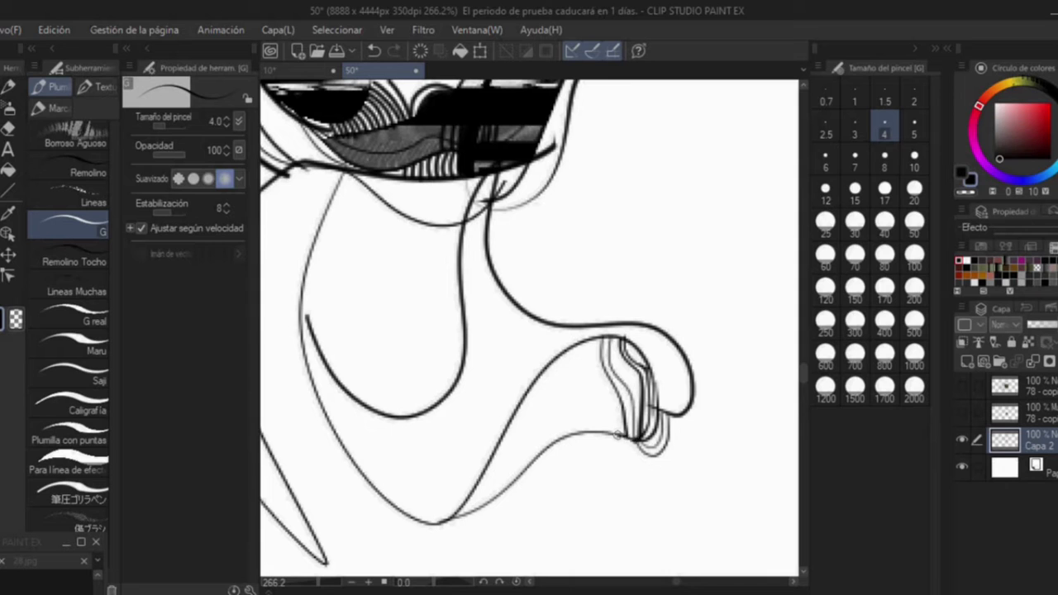
Draw a hanging ornament of leaf shapes, a ribbon and a spiral tendril below the mask's mouth with the size 4 G pen
scroll(565, 451, up, 3)
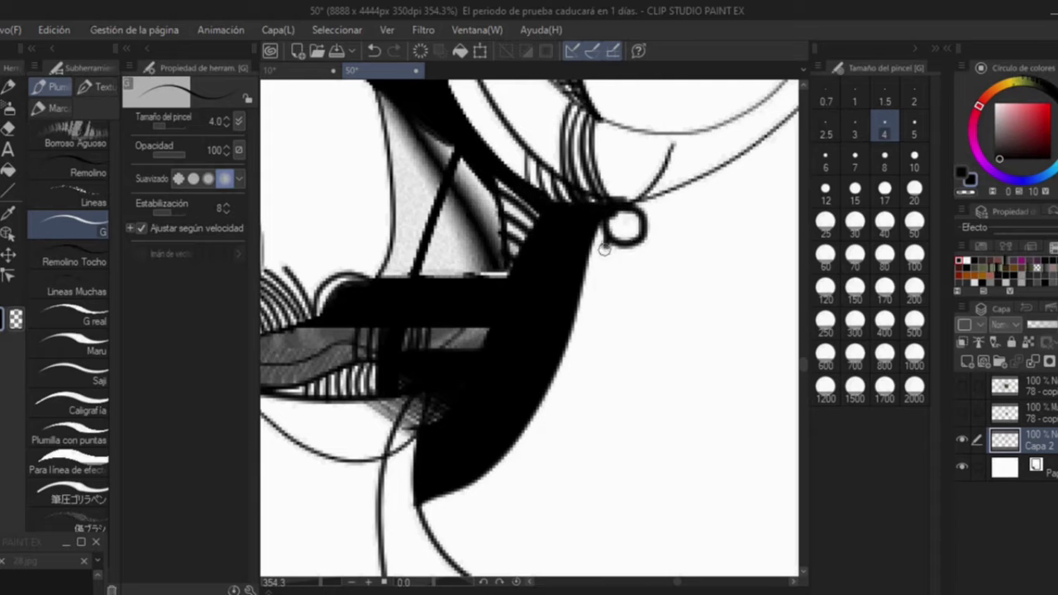
drag(605, 250, 643, 356)
mouse_move(636, 207)
mouse_down()
mouse_move(695, 409)
mouse_move(702, 435)
mouse_up()
drag(655, 351, 664, 343)
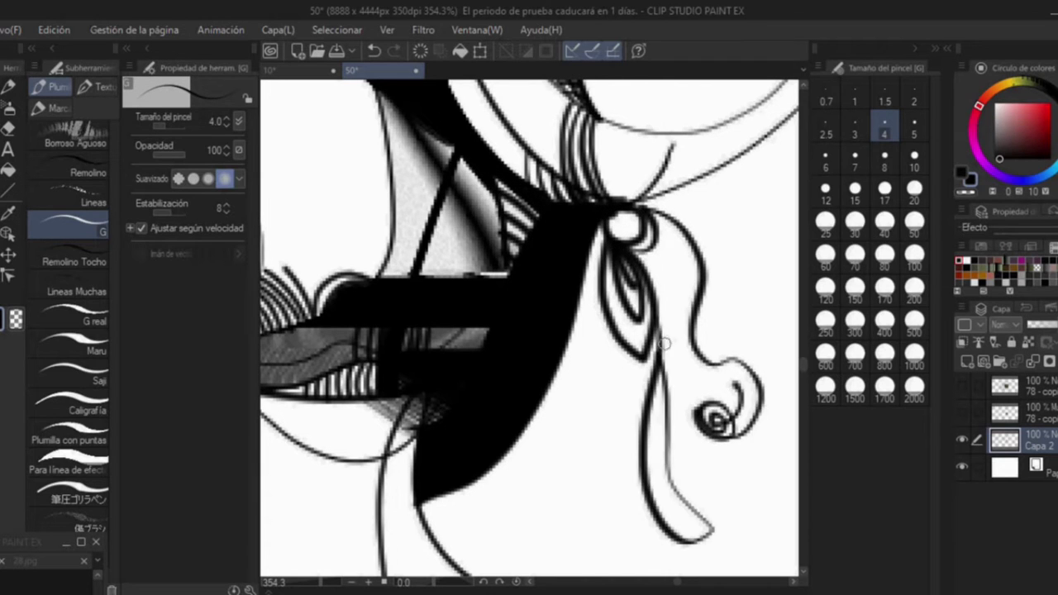
Draw the large sweeping outlines of the back, pointed tufts and tail around the masked head
scroll(658, 323, down, 5)
scroll(419, 307, down, 3)
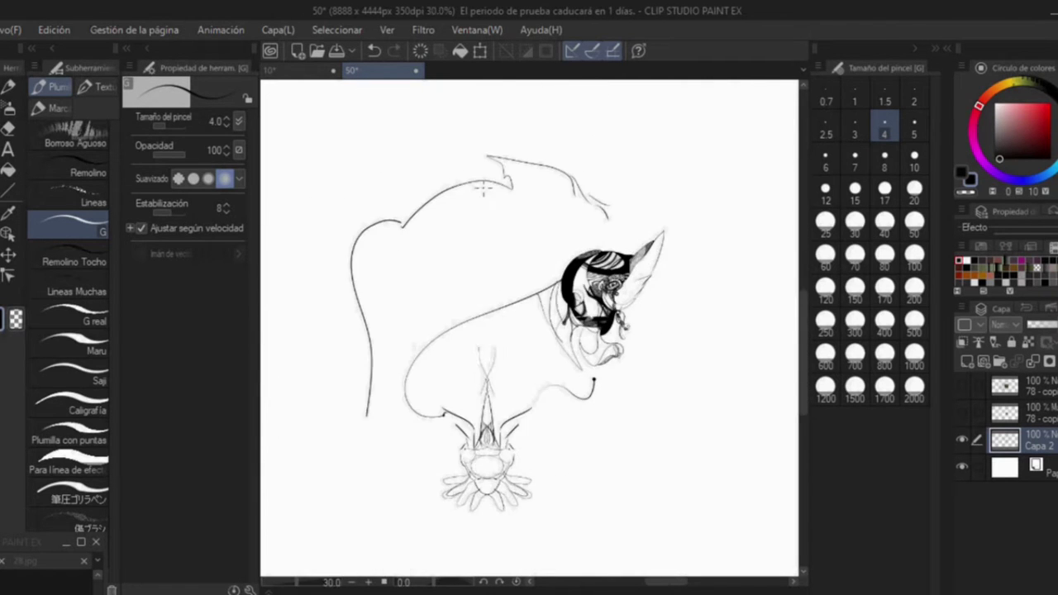
scroll(620, 243, up, 4)
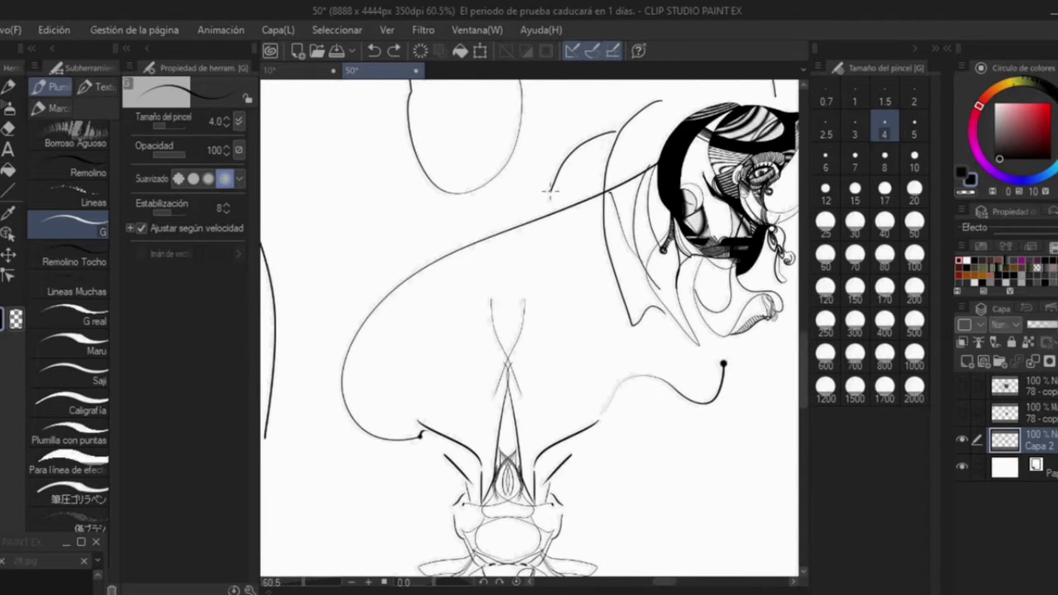
scroll(510, 431, down, 3)
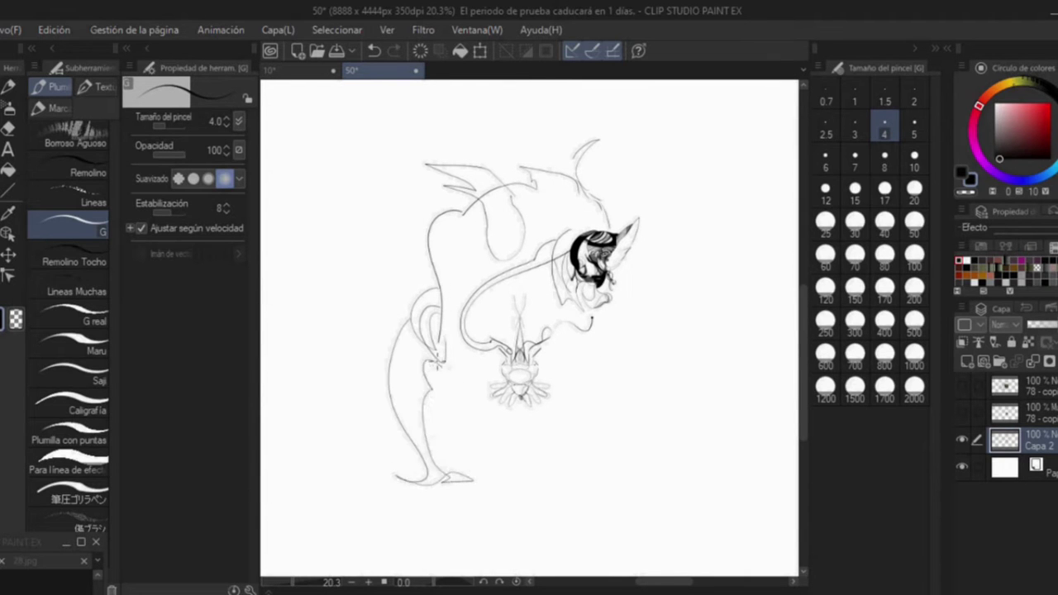
Thicken the mask's black lower jaw band, stripe the neck strap and draw a small curl with dark strokes on the cheek
scroll(455, 348, up, 10)
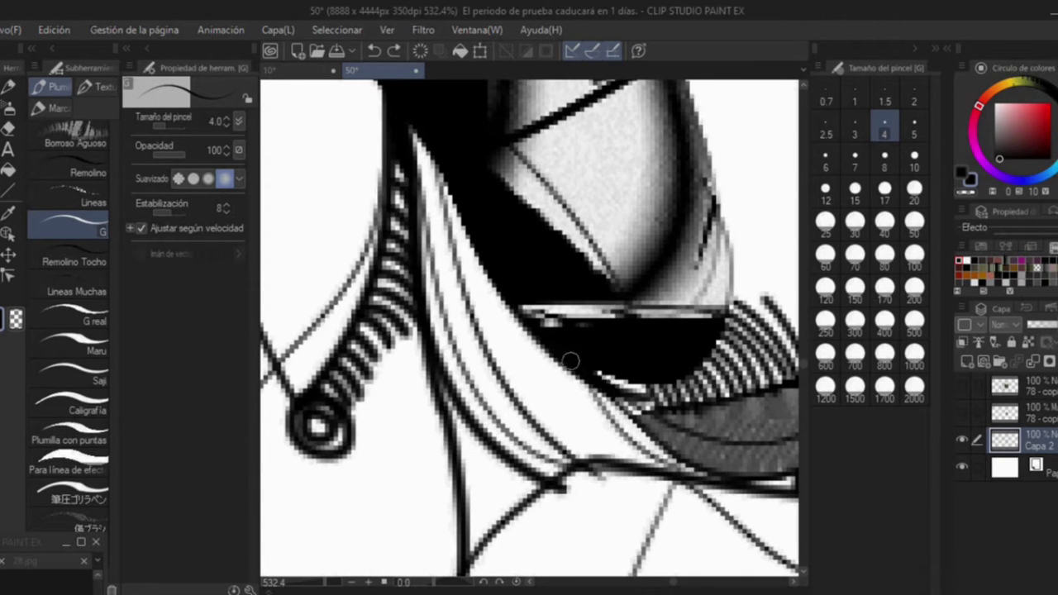
drag(739, 473, 608, 399)
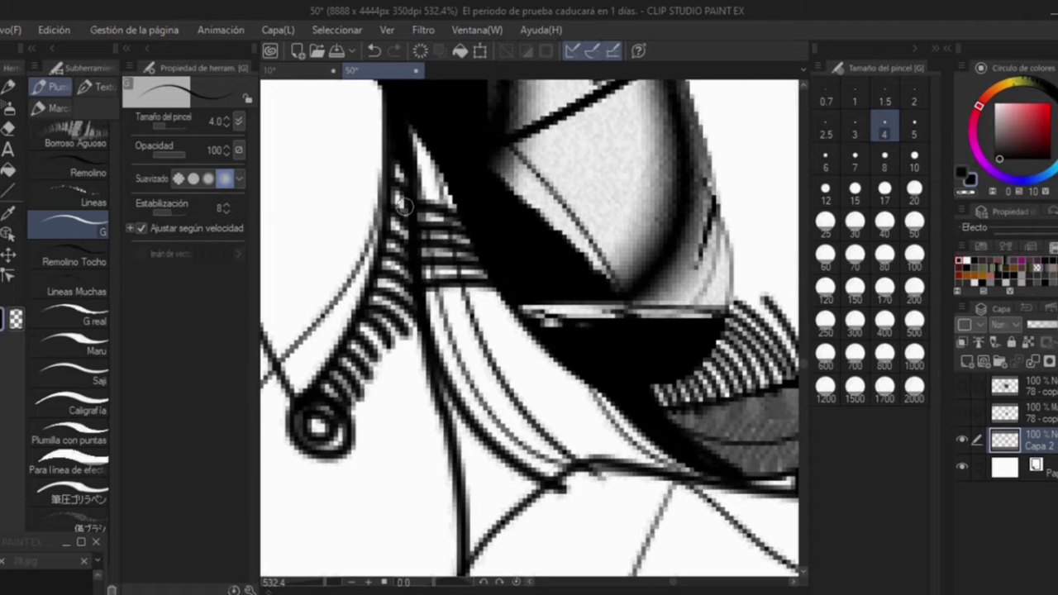
scroll(539, 243, down, 4)
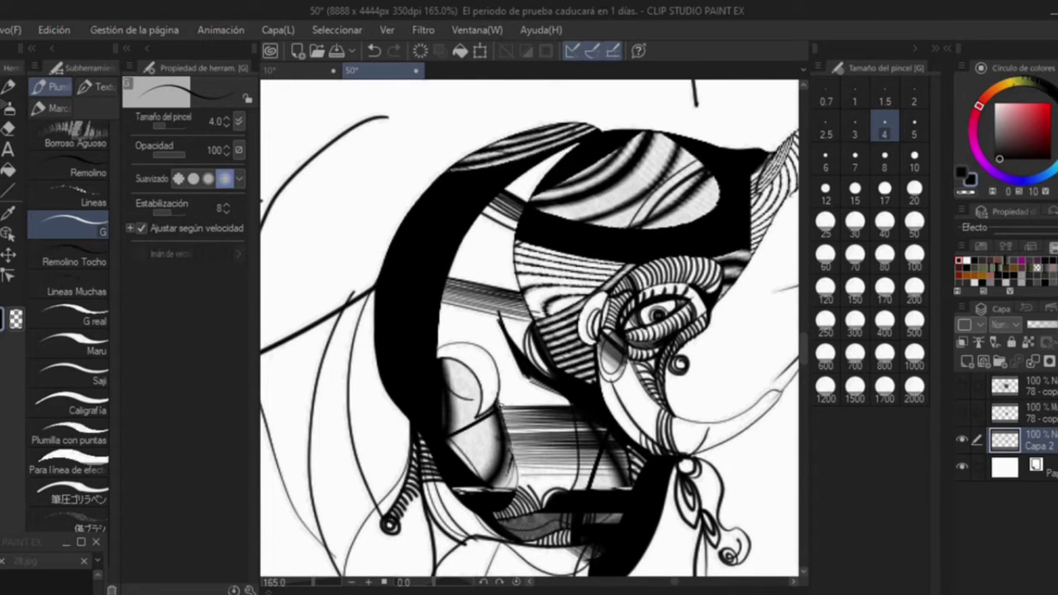
scroll(553, 405, up, 4)
mouse_move(511, 344)
mouse_down()
mouse_move(417, 410)
mouse_move(475, 321)
mouse_move(405, 388)
mouse_move(403, 418)
mouse_up()
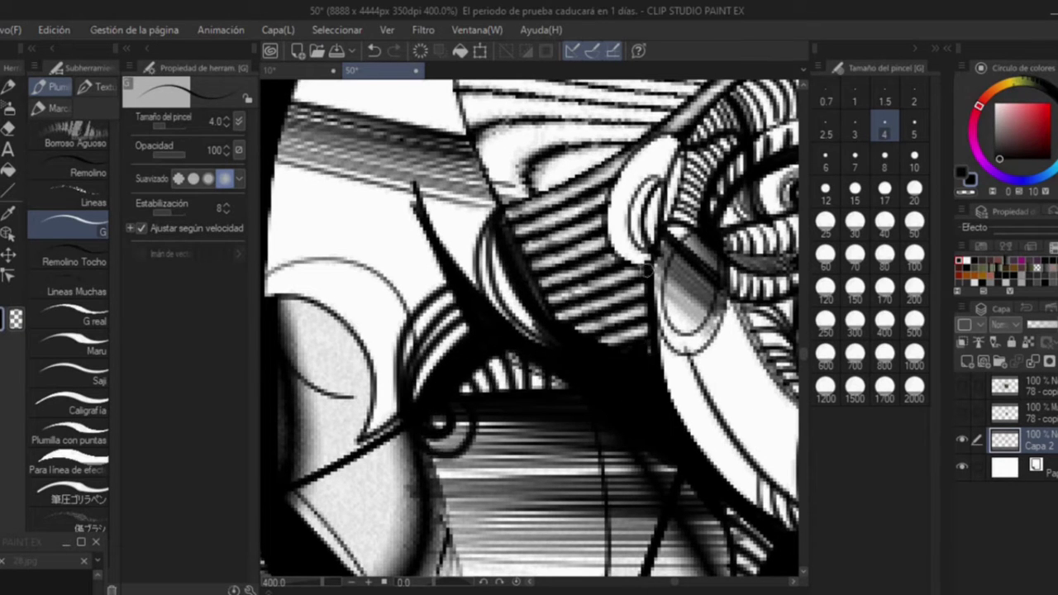
Complete the curved body and circle outlines, then select the enclosed body shape and paint it with the Borroso Aguoso brush
scroll(446, 357, down, 6)
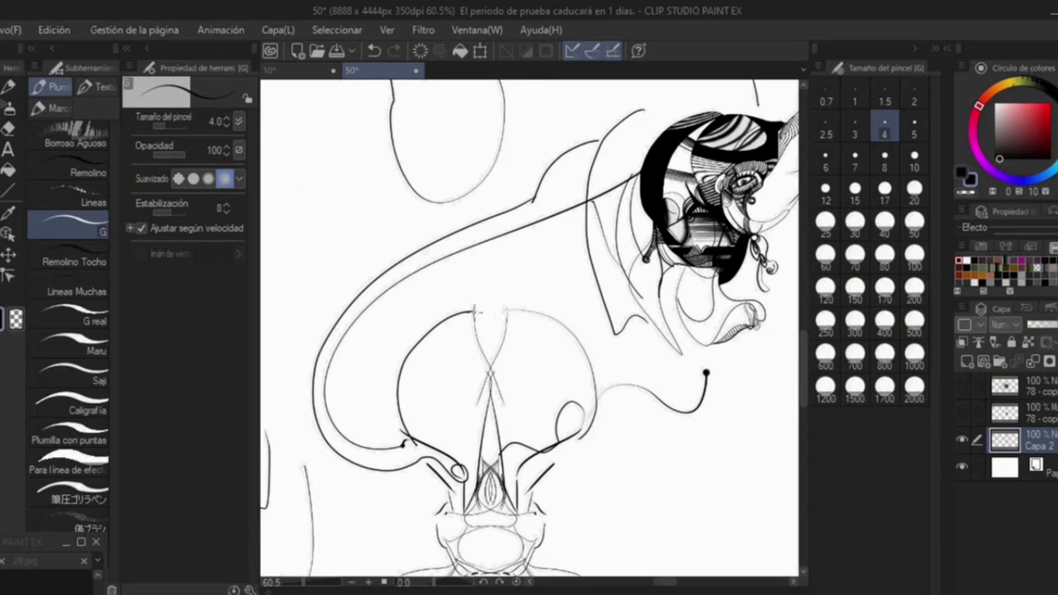
scroll(622, 409, down, 1)
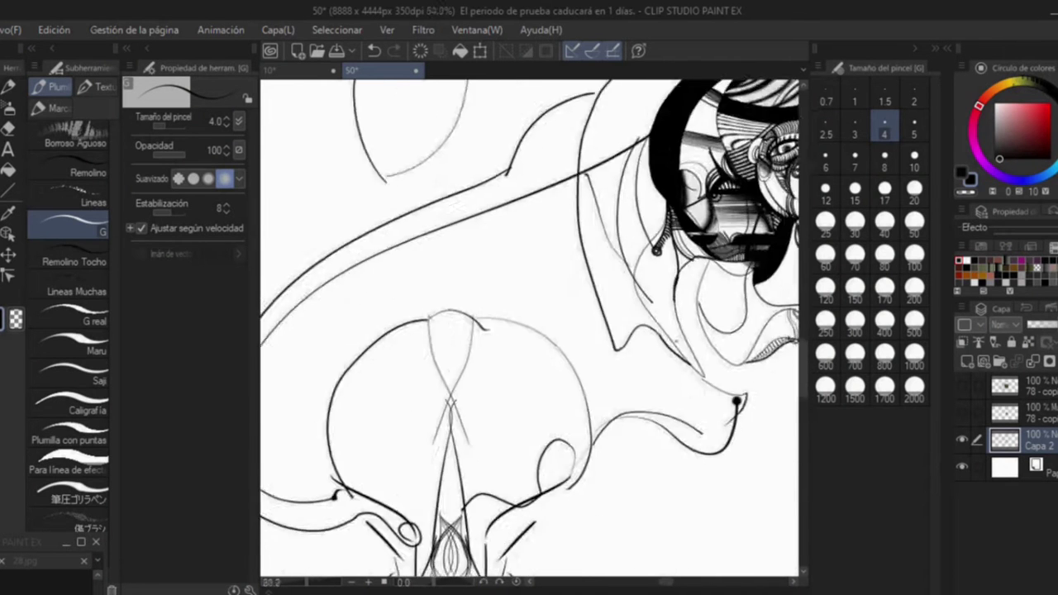
click(364, 372)
drag(397, 396, 628, 240)
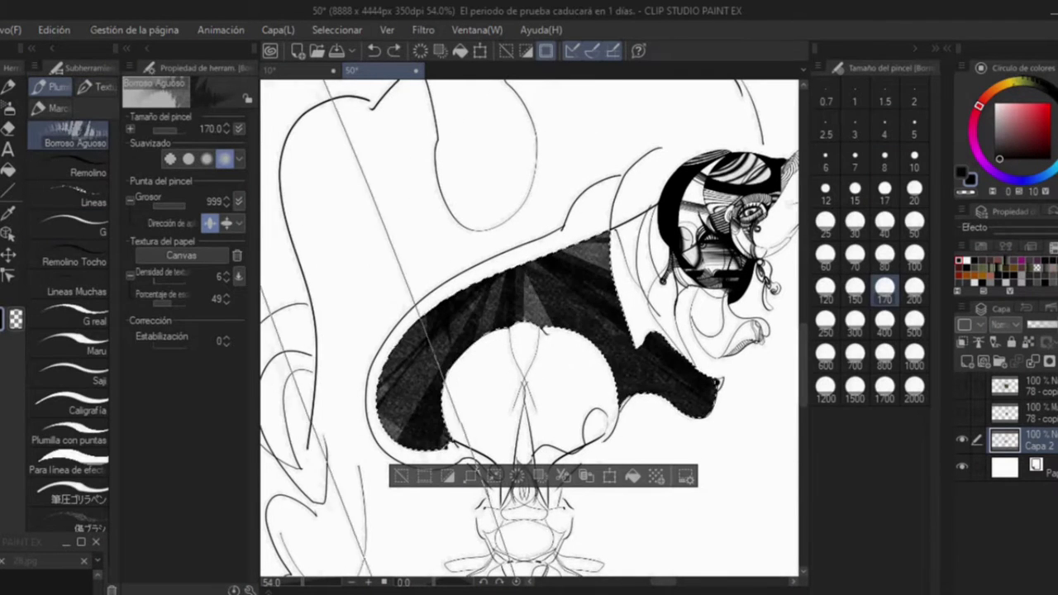
Darken the selected textured body shape with broad strokes of the Suave airbrush
click(9, 108)
scroll(529, 331, up, 1)
click(913, 389)
drag(430, 413, 702, 231)
scroll(529, 331, down, 2)
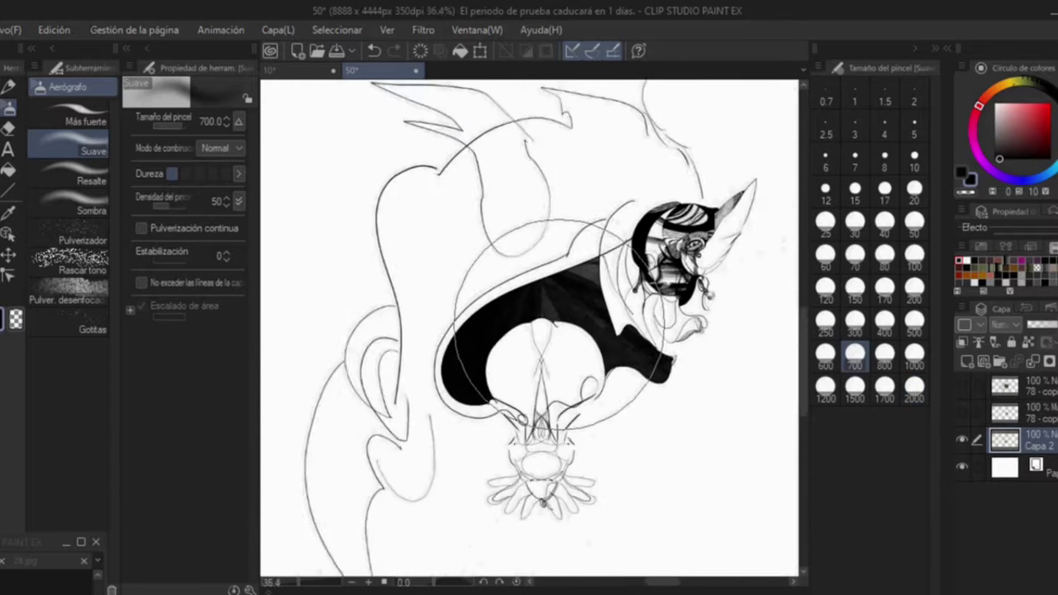
Thicken the long curved face contour behind the forehead stripes with the G pen at size 7
key(p)
click(884, 134)
scroll(529, 331, up, 4)
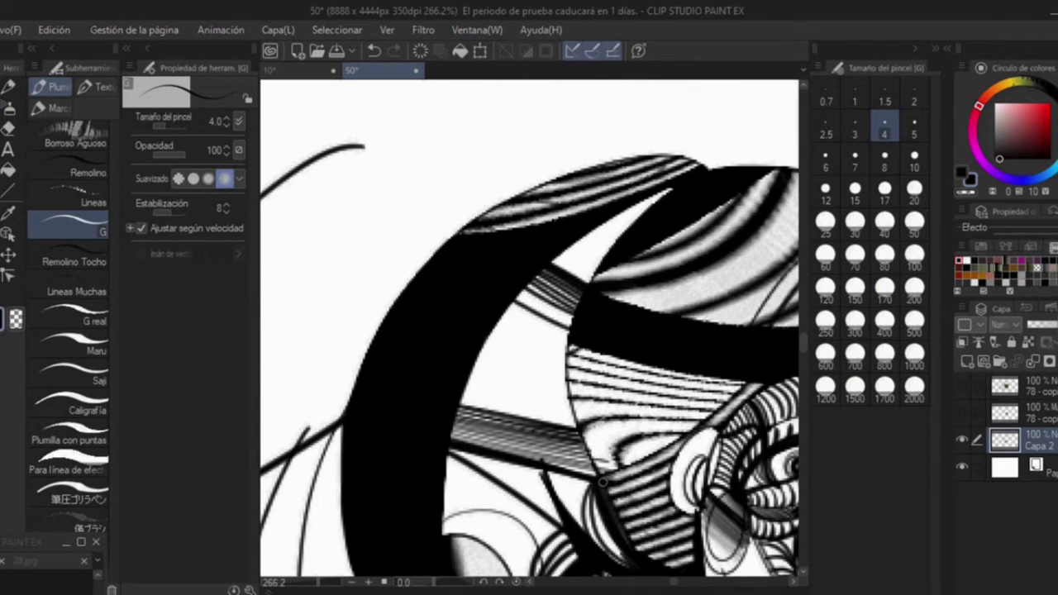
click(855, 157)
drag(628, 228, 613, 493)
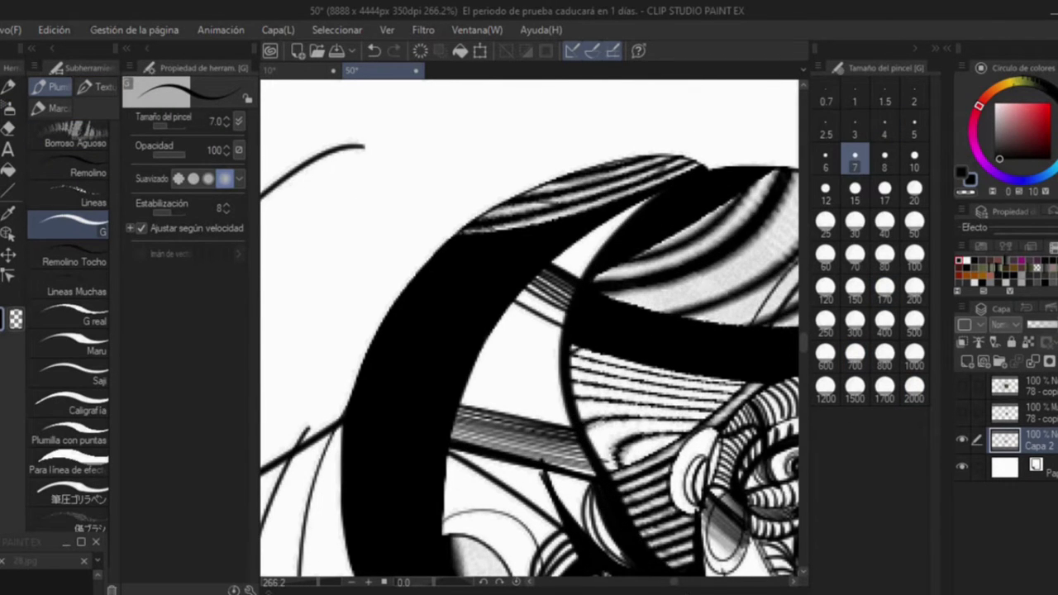
Set the G pen back to size 4 and draw thicker curved strokes along the shaded cheek shape
scroll(529, 330, up, 2)
key(e)
key(p)
click(883, 133)
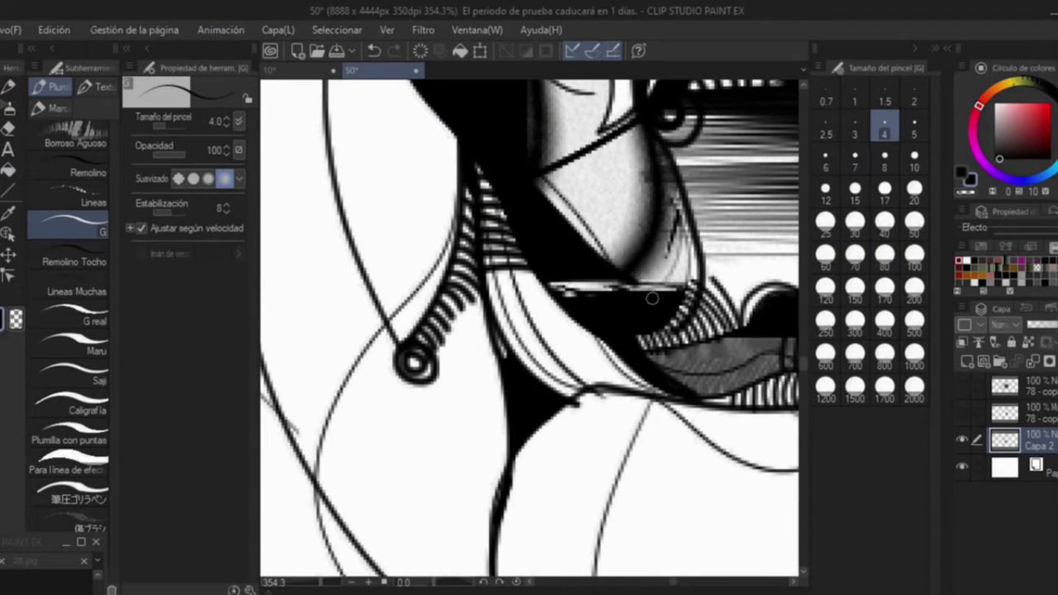
drag(657, 331, 745, 107)
Hatch the neck strap with horizontal stripes and add short ticks along the hanging curled strand
drag(494, 333, 583, 333)
drag(494, 316, 582, 316)
drag(495, 299, 583, 299)
drag(494, 283, 583, 283)
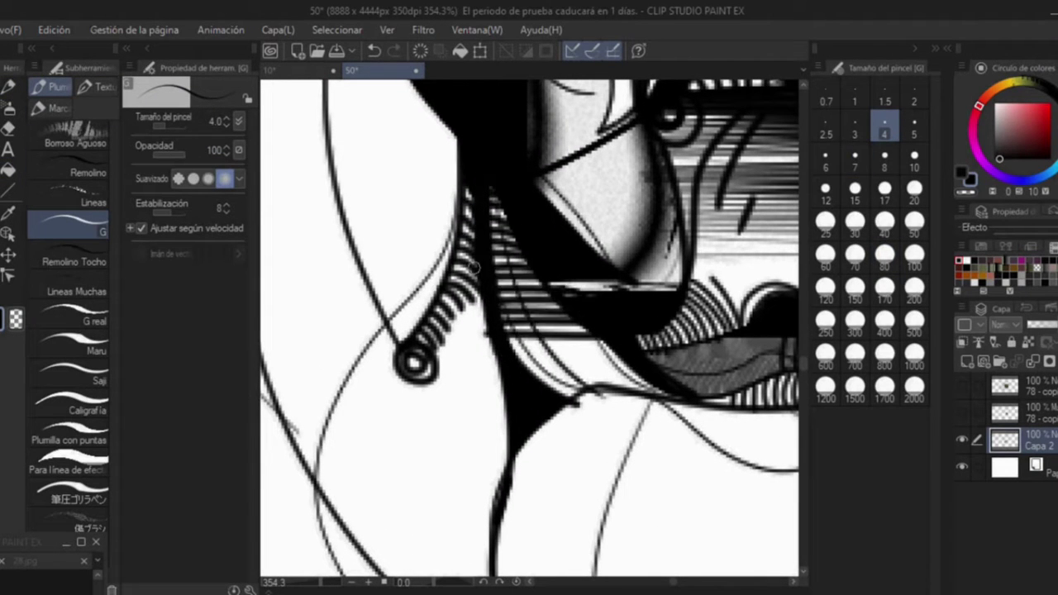
drag(467, 192, 438, 124)
Fill the wedge beside the face contour with curved hatching and outline the end of the grey cross band
scroll(529, 330, up, 3)
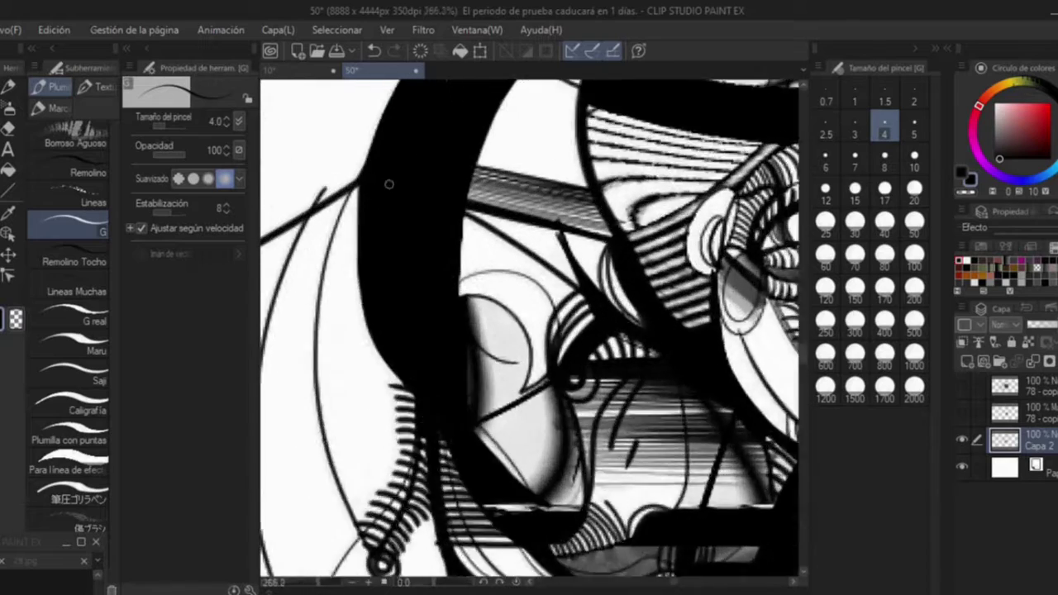
drag(686, 289, 669, 351)
mouse_move(642, 263)
mouse_down()
mouse_move(662, 347)
mouse_move(640, 384)
mouse_up()
drag(602, 248, 663, 155)
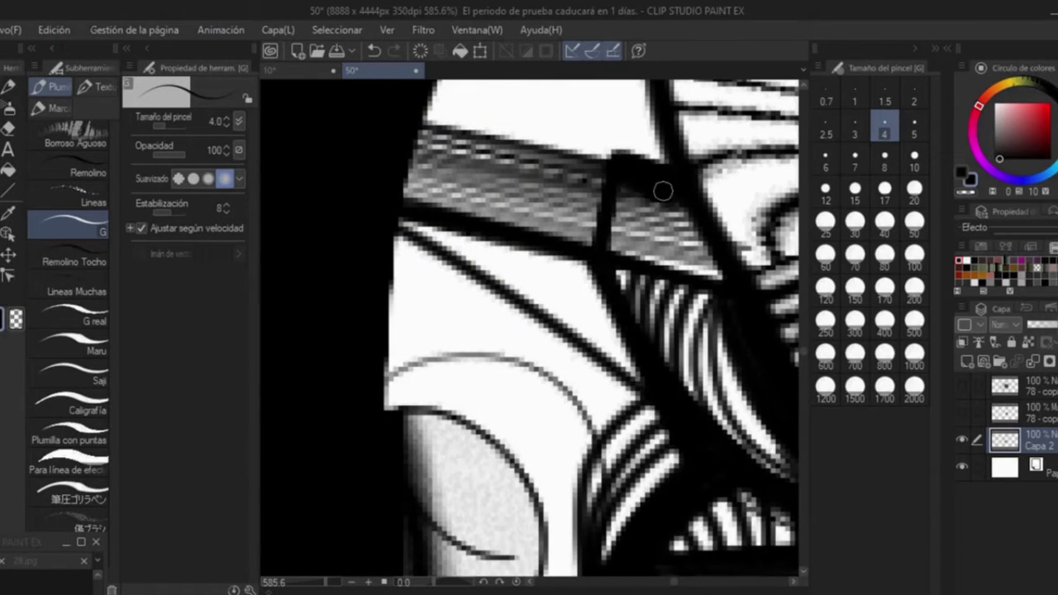
mouse_move(630, 201)
mouse_down()
mouse_move(678, 260)
mouse_move(727, 277)
mouse_up()
Ink the diagonal grey band above the ear solid black with the G pen at size 6
scroll(727, 277, down, 3)
scroll(737, 189, up, 3)
key(bracketright)
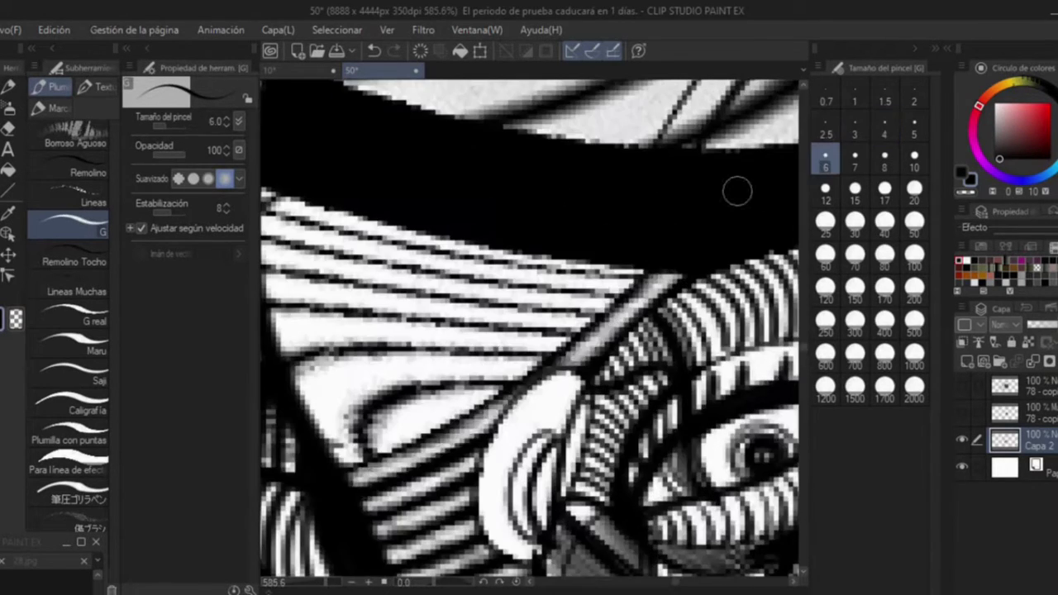
mouse_move(332, 477)
mouse_down()
mouse_move(637, 268)
mouse_move(560, 350)
mouse_up()
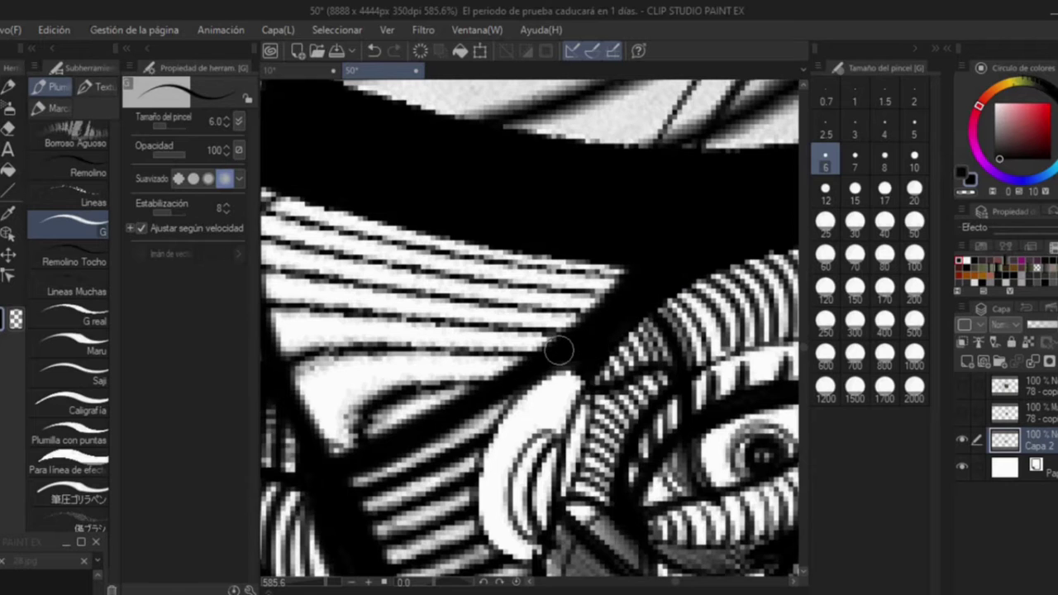
Add fine horizontal shading and curved hatching below the ear and eye with the G pen at size 3
scroll(398, 266, down, 3)
drag(551, 225, 554, 233)
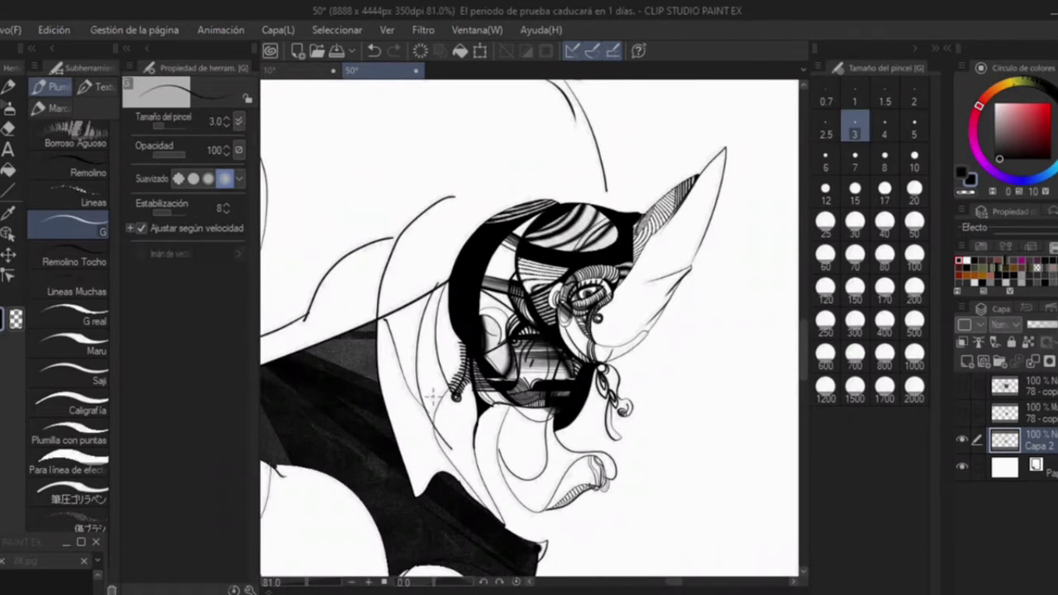
scroll(560, 447, up, 3)
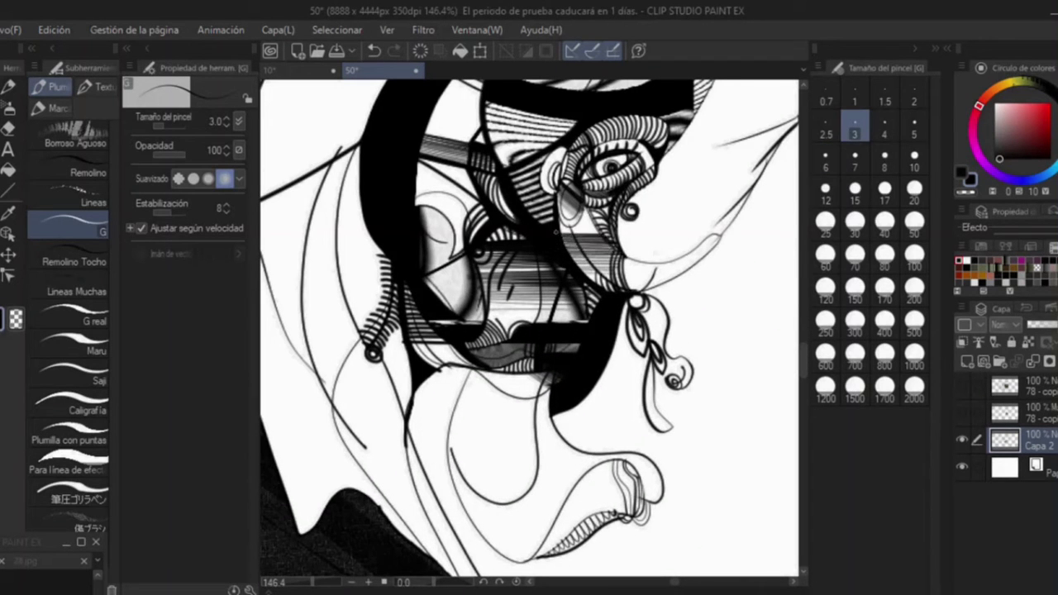
scroll(585, 212, up, 2)
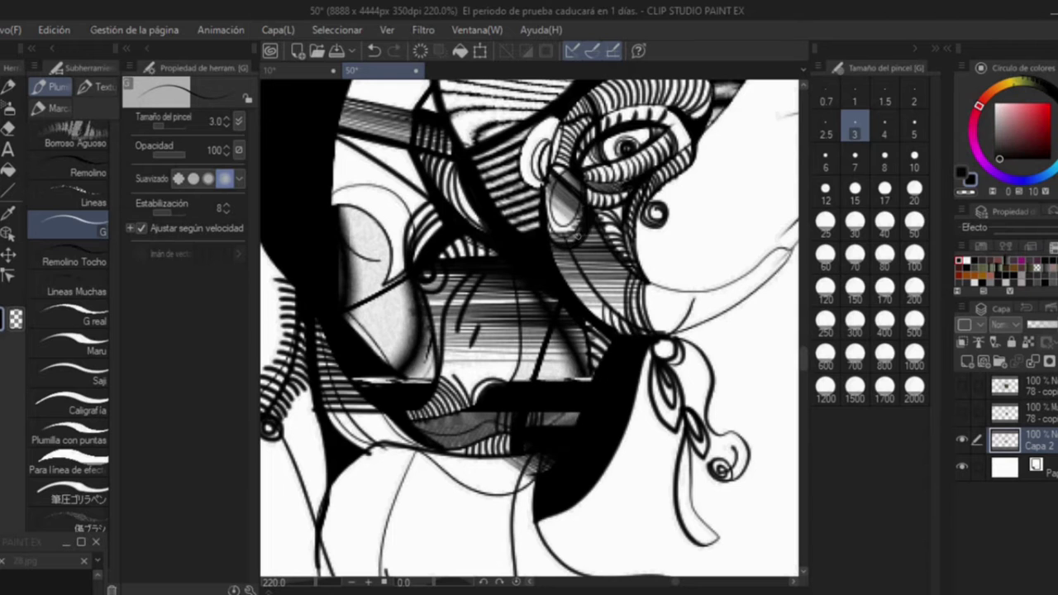
Extend the hatching on the horn and draw curled folds along its lower edge
scroll(732, 194, down, 4)
scroll(724, 181, up, 3)
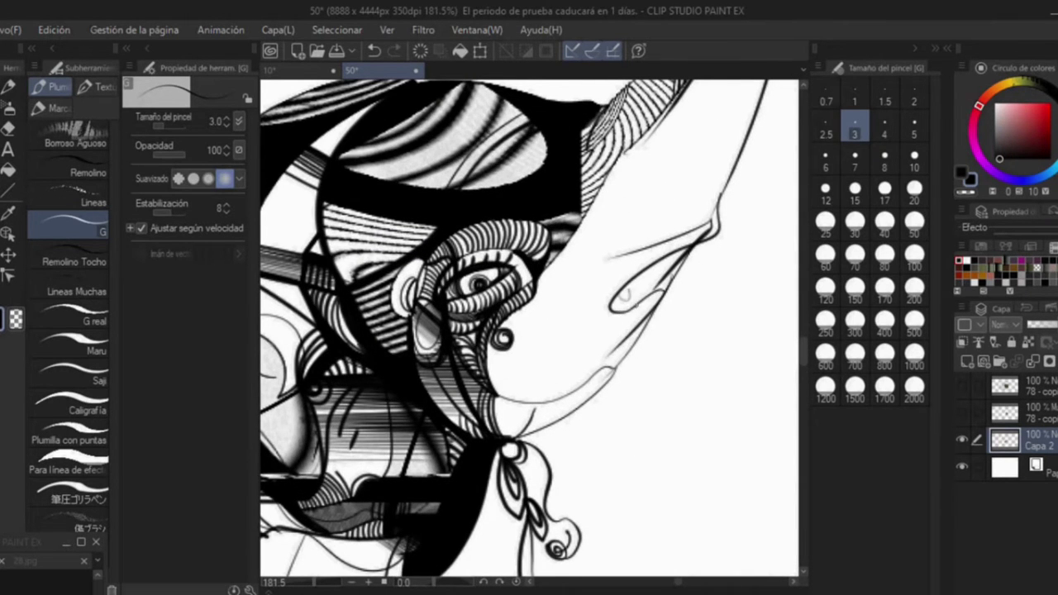
scroll(636, 303, down, 2)
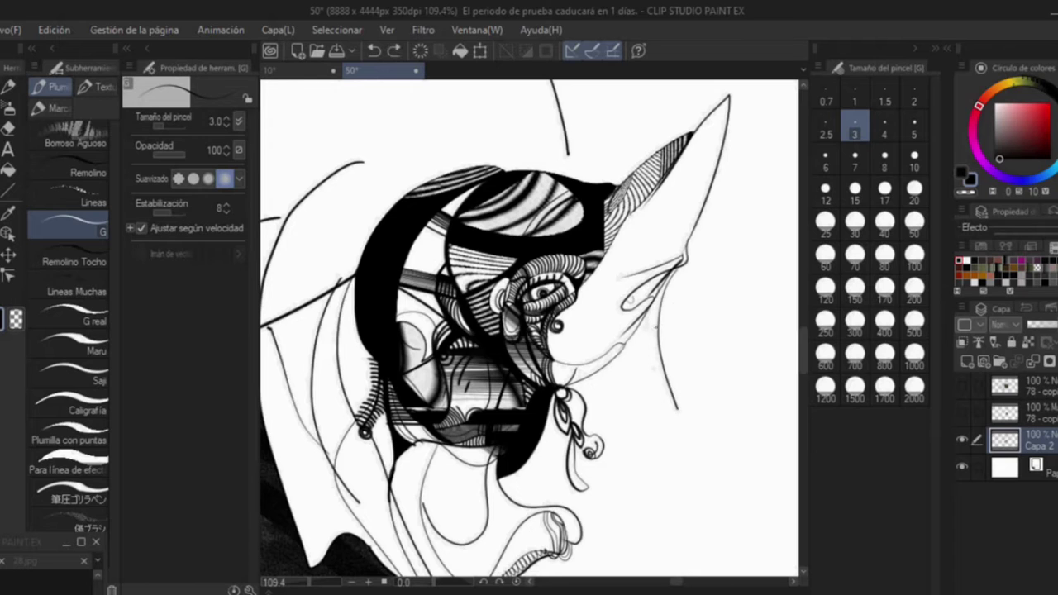
Outline a large rounded shape with pointed folds beside the horn and draw a long sweeping curve beneath it
scroll(418, 210, down, 1)
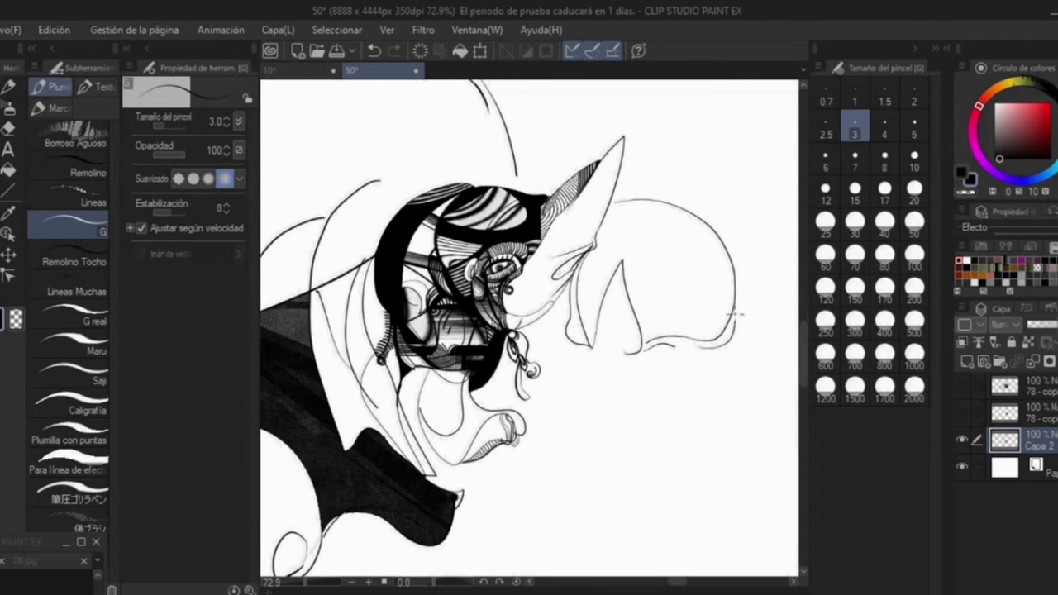
scroll(734, 313, down, 3)
scroll(719, 258, up, 2)
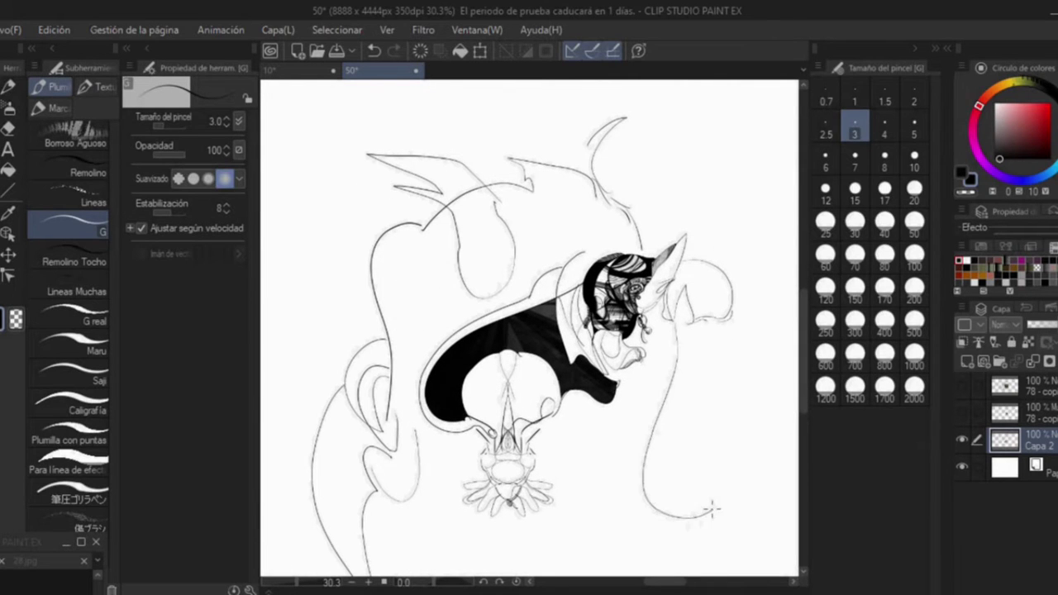
Cross the forehead stripes with curved lines to form a mesh pattern
scroll(619, 281, up, 8)
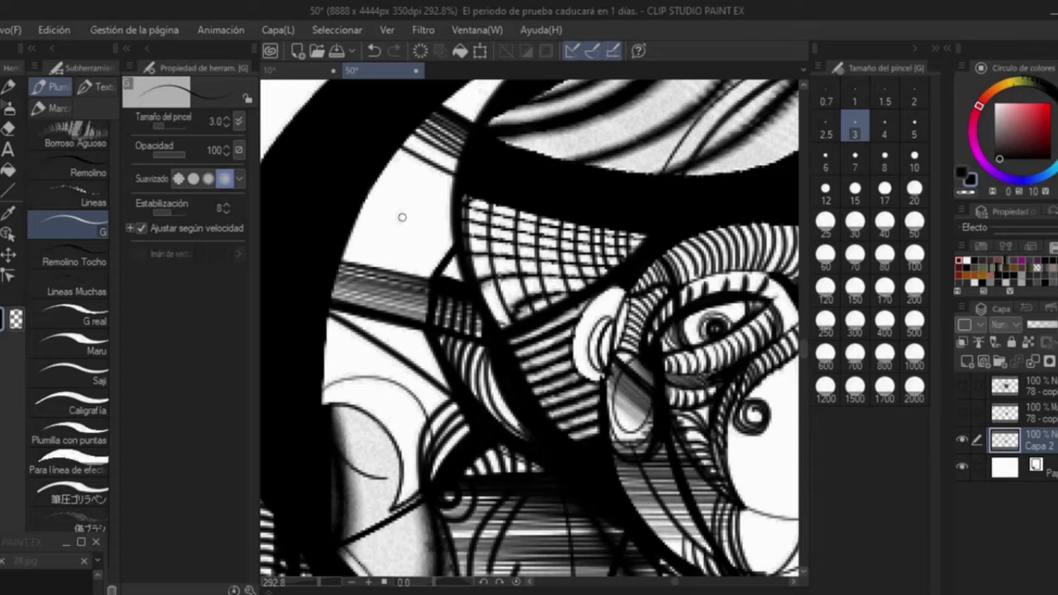
scroll(433, 94, down, 4)
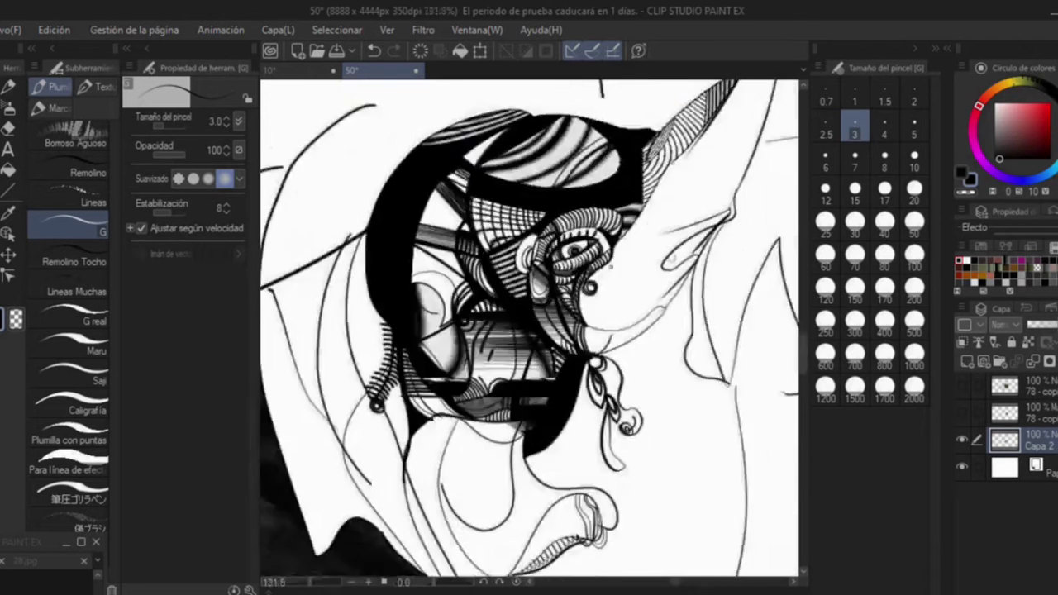
Outline two curved panels above the head, select their interiors and paint them with dark and lined textures
scroll(538, 216, up, 3)
key(w)
click(692, 206)
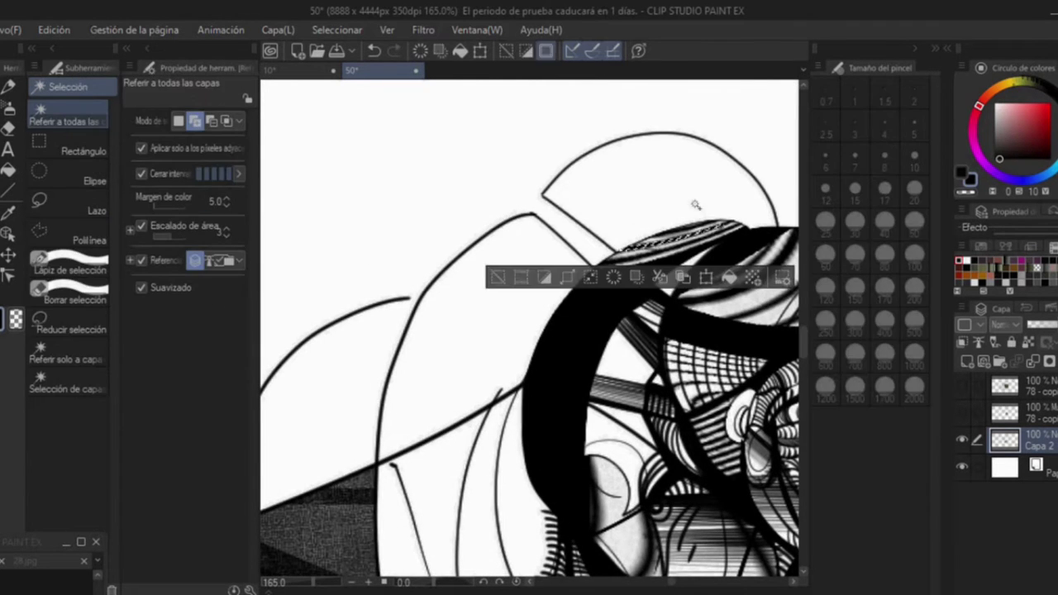
key(p)
drag(562, 165, 744, 199)
click(8, 108)
click(8, 85)
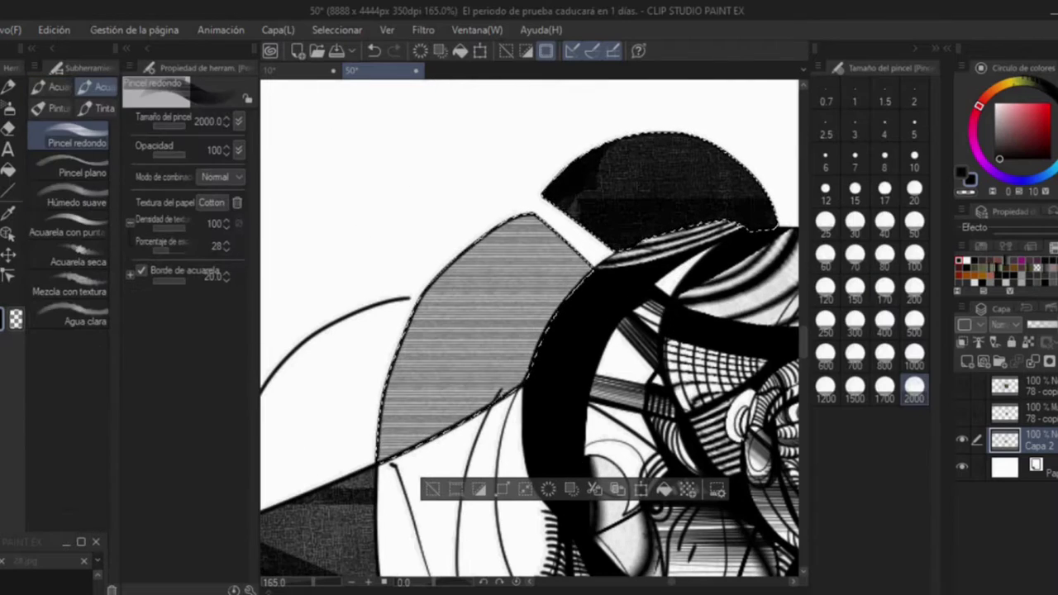
Clear the selection and draw thick straight black lines with the size 40 Línea recta tool along the textured panel and neighbouring outline
key(ctrl+d)
scroll(529, 331, up, 2)
key(u)
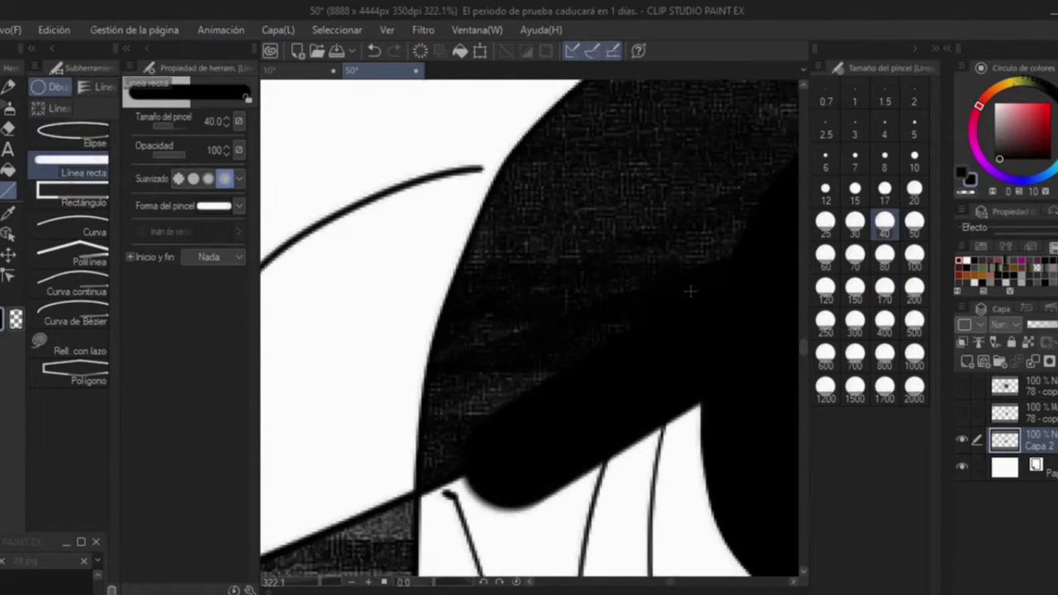
scroll(654, 300, up, 1)
drag(462, 275, 593, 381)
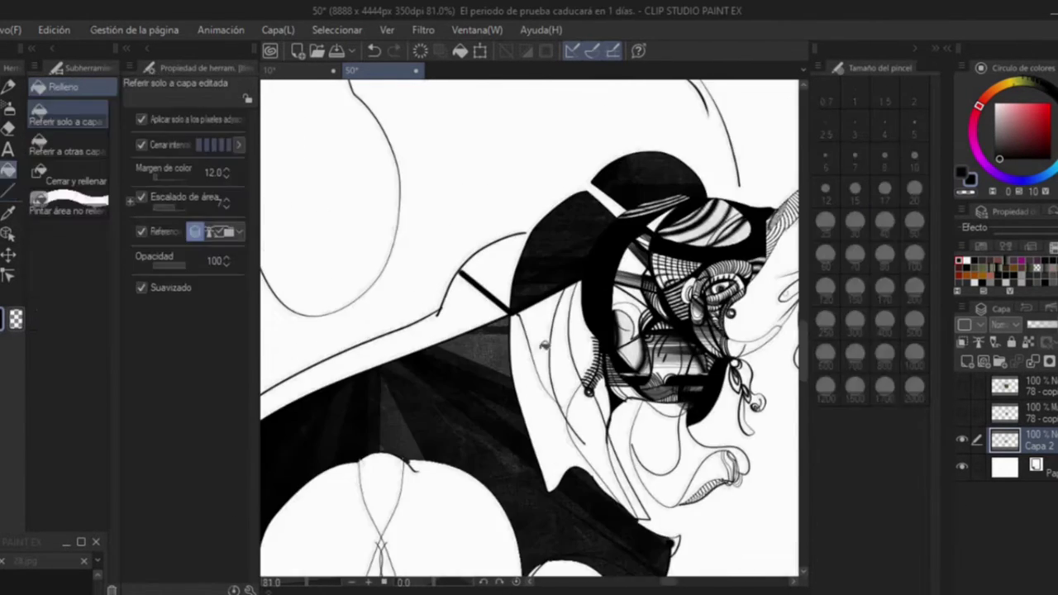
Fill the wedge beside the dark panel black and outline the white strap between the dark panels with size 5 straight lines
key(p)
scroll(463, 195, up, 3)
scroll(622, 391, down, 2)
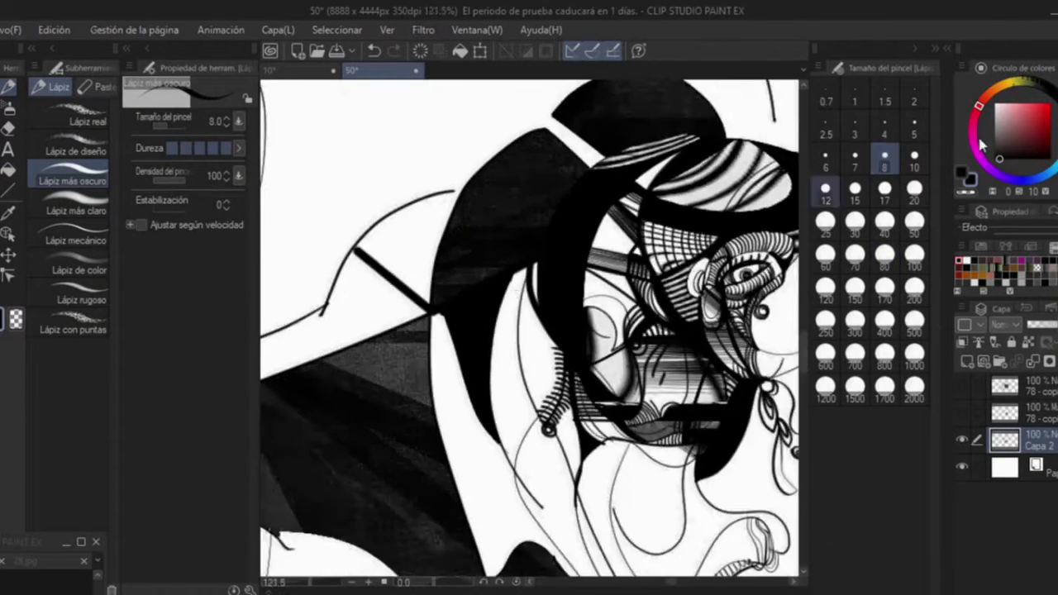
scroll(529, 330, up, 3)
key(u)
scroll(667, 383, up, 1)
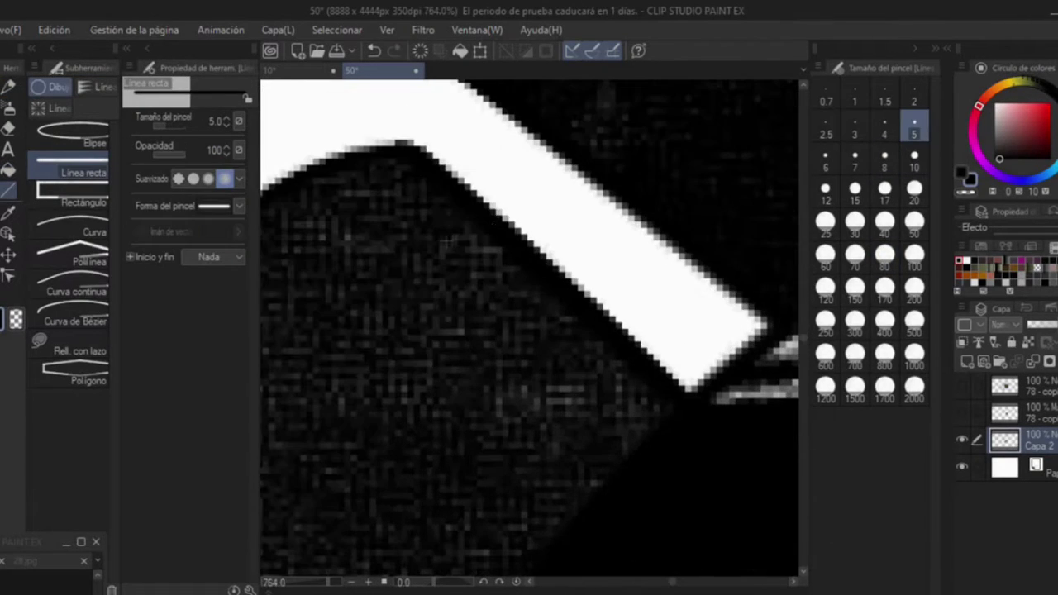
drag(773, 306, 666, 386)
scroll(529, 330, down, 8)
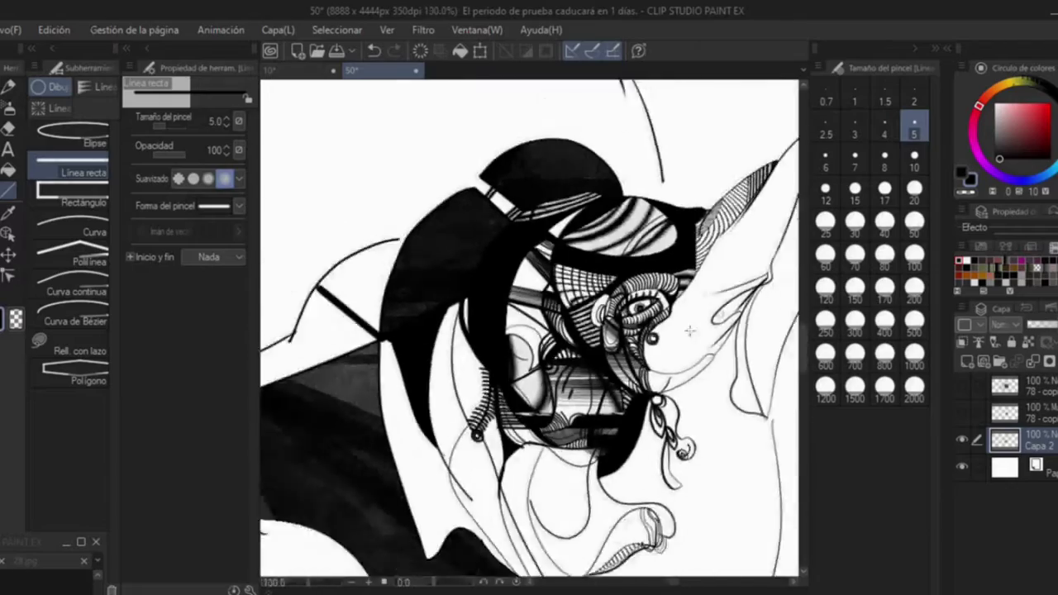
Add fine hatching to the curved bands around the masked creature's eye with the size 3 G pen
key(g)
scroll(554, 362, up, 15)
key(p)
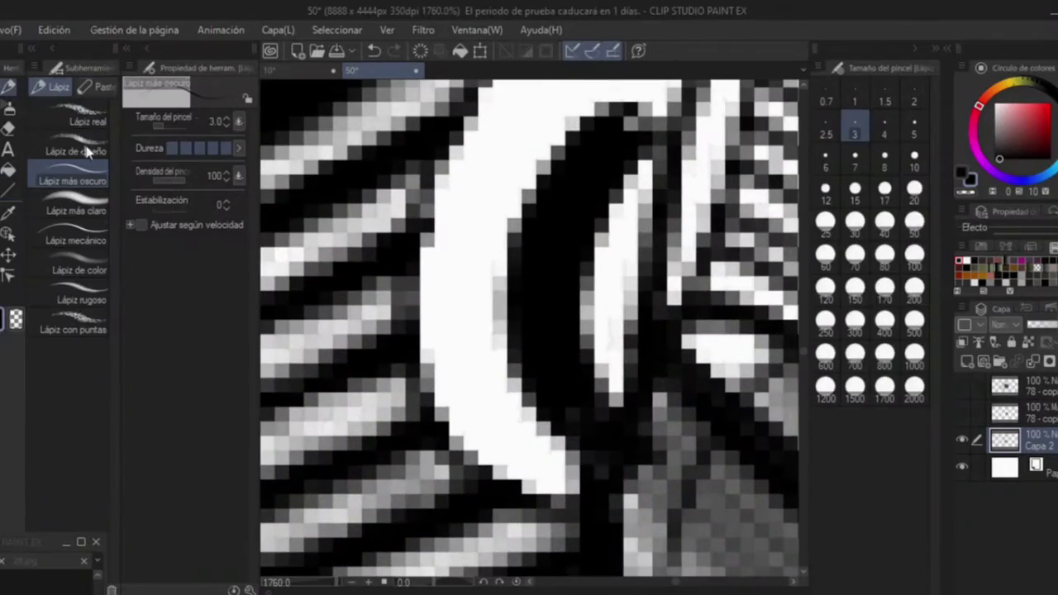
key(p)
click(86, 216)
scroll(626, 385, down, 4)
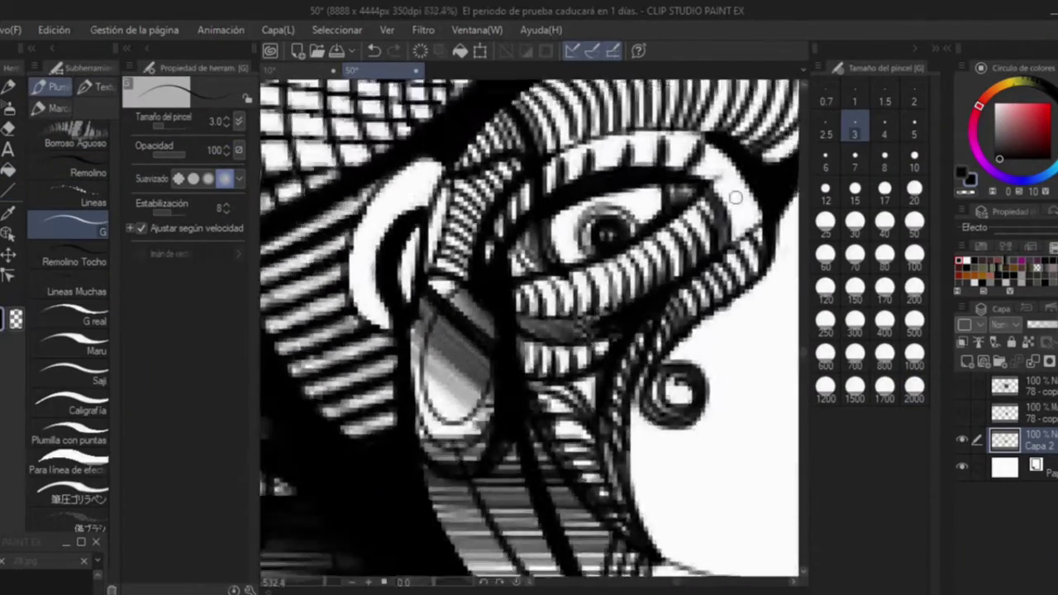
scroll(709, 190, down, 5)
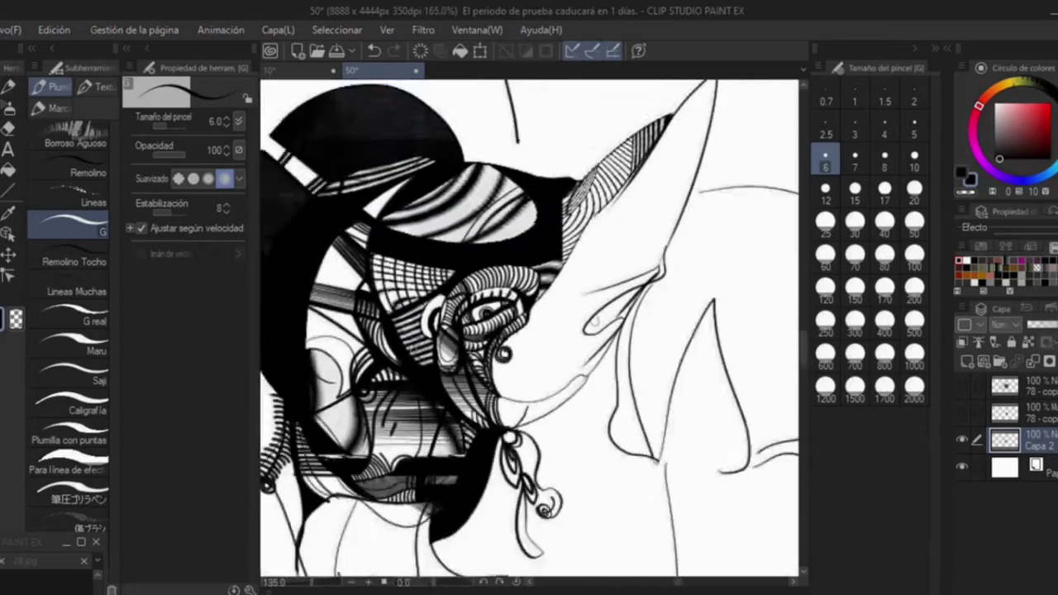
Fill the horn's tip and the curved band beneath the mask solid black, and tidy them with the size 17 Más fuerte eraser
scroll(350, 217, down, 4)
key(g)
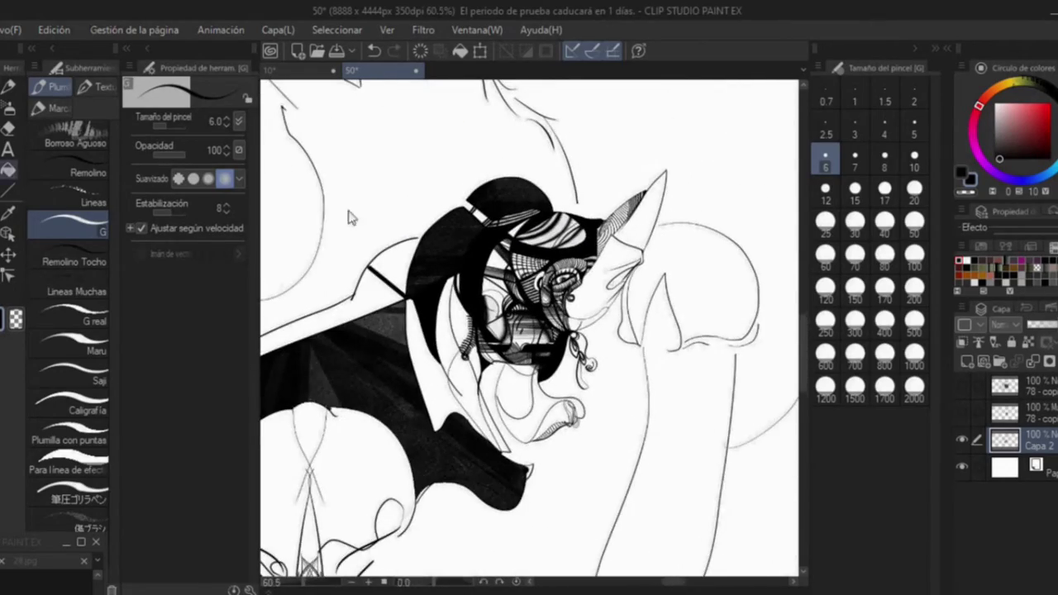
scroll(350, 217, up, 1)
click(7, 131)
scroll(496, 290, up, 3)
scroll(496, 331, down, 4)
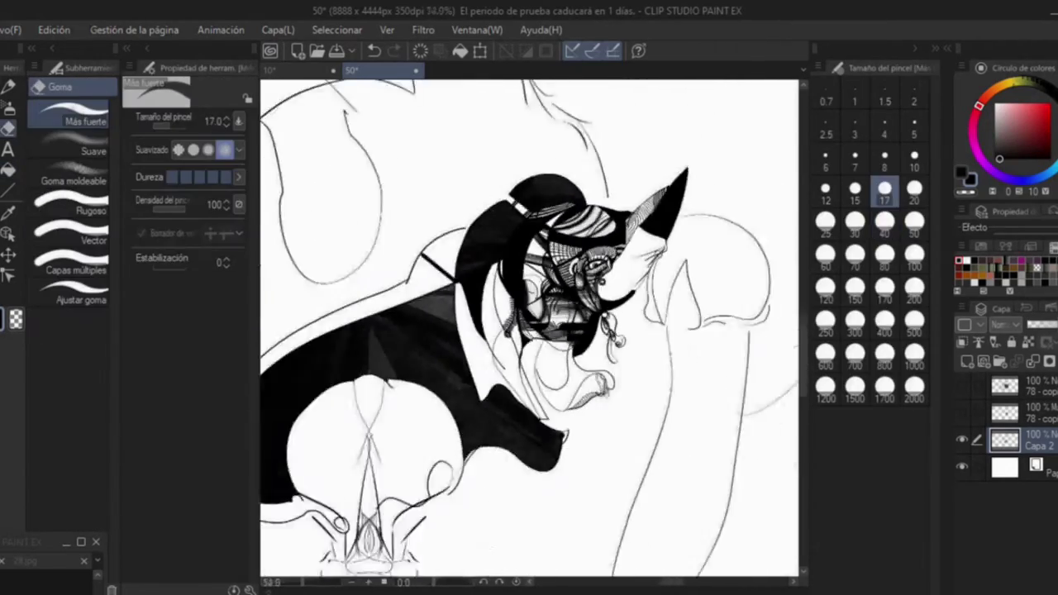
Hatch the small panels between the fringed ornament and the jaw with the size 3 G pen
scroll(372, 455, up, 3)
key(p)
scroll(283, 248, up, 5)
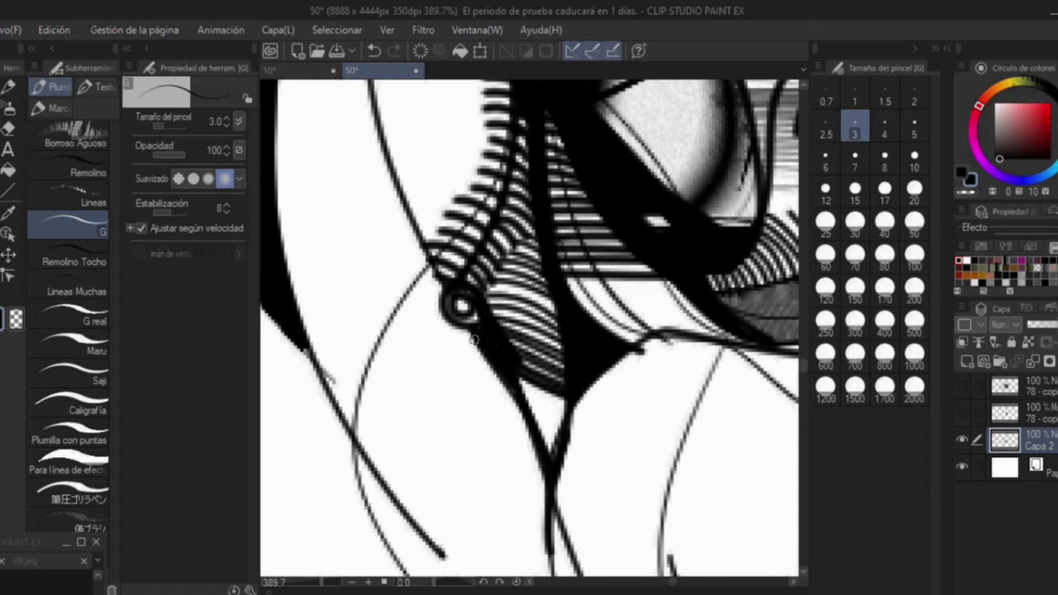
scroll(658, 204, up, 2)
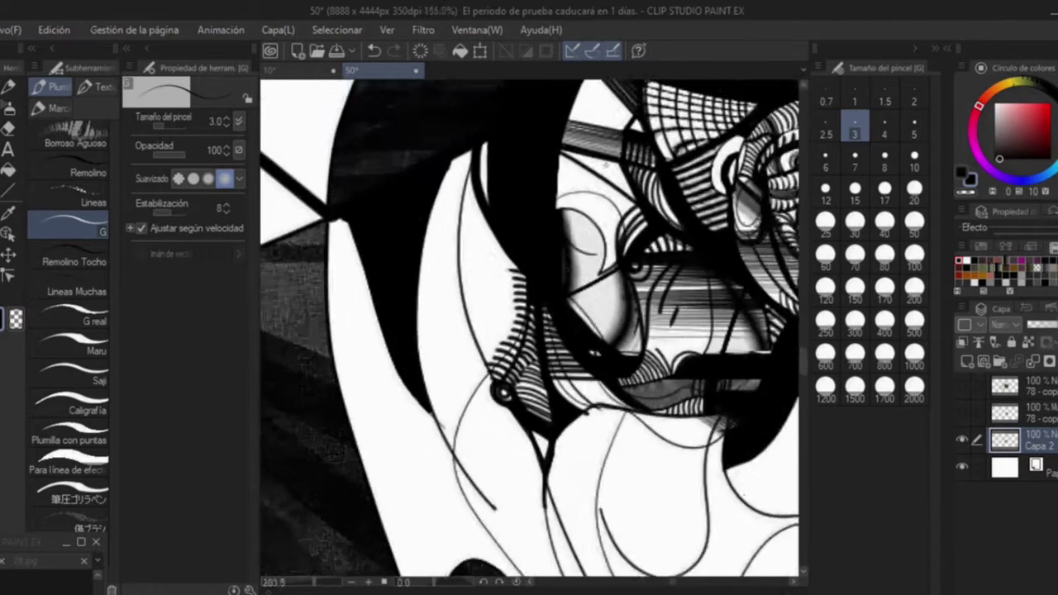
Draw thick curved stripes in the arched panels at the back of the face with the size 6 G pen
key(ctrl+shift+d)
key(bracketright)
key(bracketright)
key(bracketright)
mouse_move(556, 215)
mouse_down()
mouse_move(508, 332)
mouse_move(609, 228)
mouse_move(680, 261)
mouse_move(623, 355)
mouse_up()
key(ctrl+d)
scroll(429, 372, down, 3)
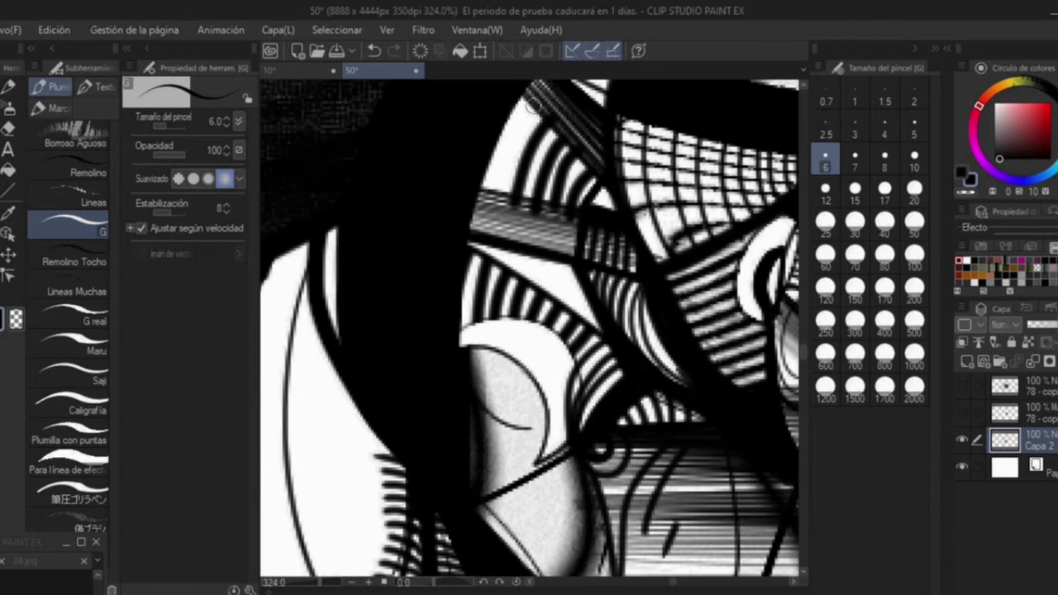
scroll(658, 265, down, 4)
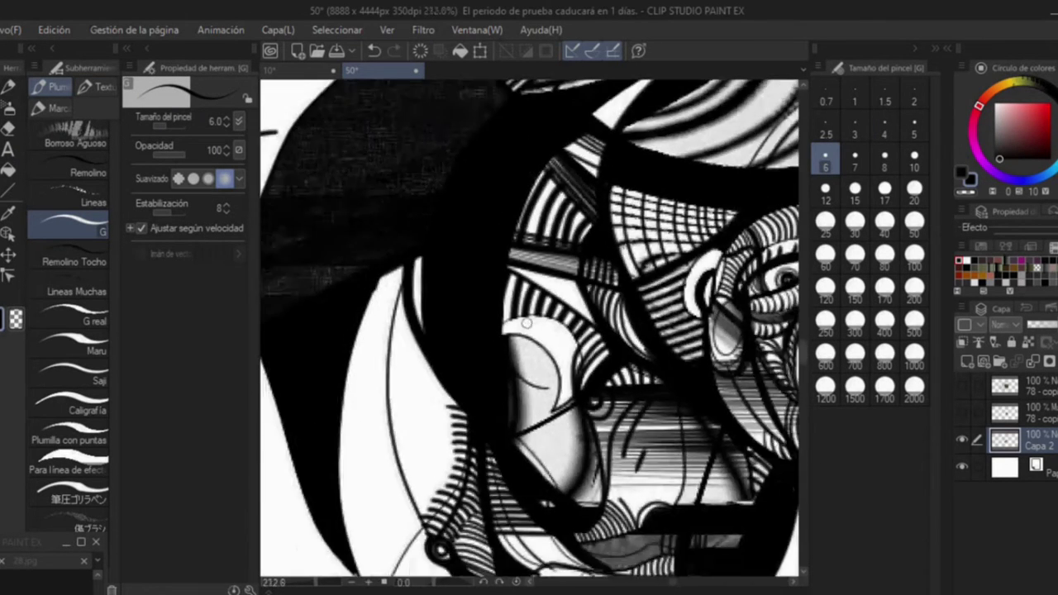
Select the mask from the forehead oval down past the eye with the Lápiz de selección, ending at size 17
key(m)
scroll(364, 240, up, 3)
mouse_move(364, 240)
mouse_down()
mouse_move(390, 538)
mouse_move(567, 295)
mouse_move(546, 285)
mouse_up()
key(bracketright)
key(bracketright)
key(bracketright)
scroll(545, 285, down, 2)
mouse_move(563, 187)
mouse_down()
mouse_move(444, 214)
mouse_move(543, 185)
mouse_move(541, 227)
mouse_up()
scroll(493, 435, up, 1)
mouse_move(493, 435)
mouse_down()
mouse_move(483, 335)
mouse_move(545, 273)
mouse_move(529, 281)
mouse_up()
scroll(529, 281, up, 1)
click(885, 190)
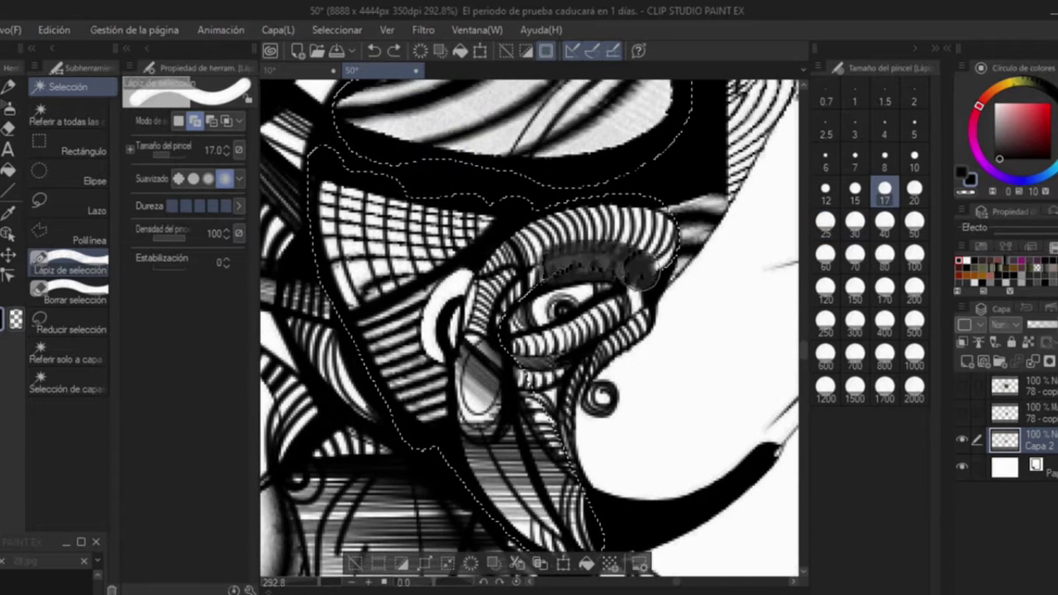
Extend the selection over the eye bands, the forehead edge and the hatched base of the horn, leaving the eyeball out
drag(509, 335, 574, 348)
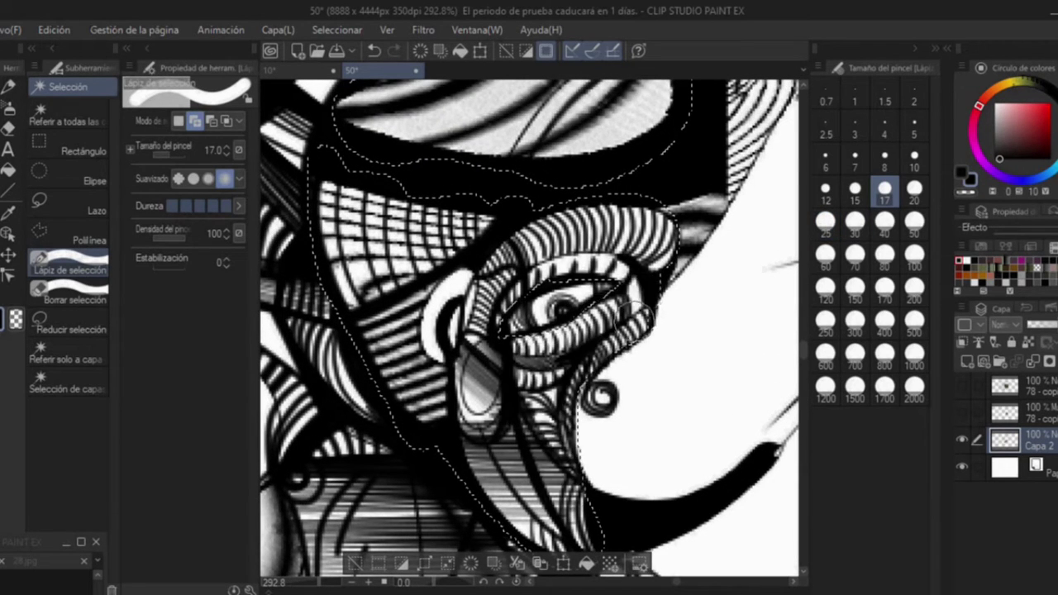
drag(446, 188, 443, 192)
scroll(628, 201, down, 1)
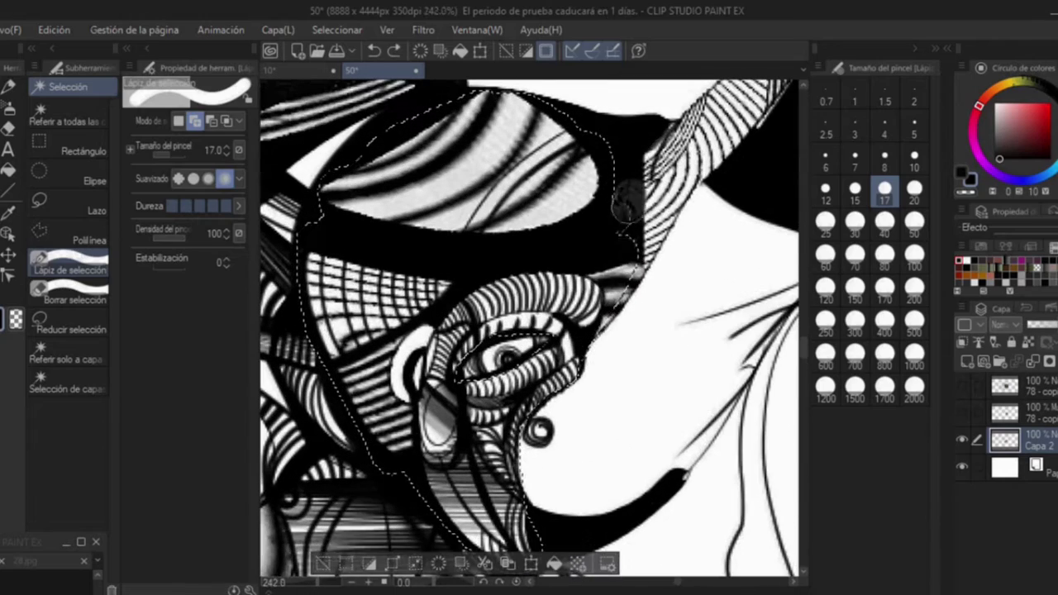
drag(653, 190, 719, 124)
scroll(719, 124, down, 1)
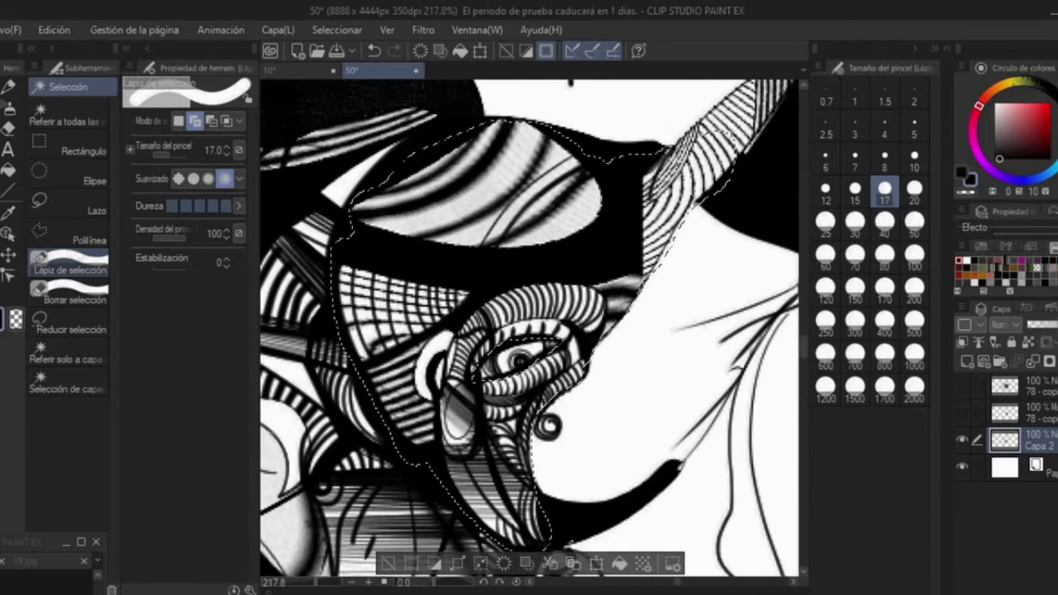
Shade the selected mask on a Multiply layer with the size 300 Suave airbrush and texture it with the size 170 Borroso Aguoso pen
key(b)
click(855, 322)
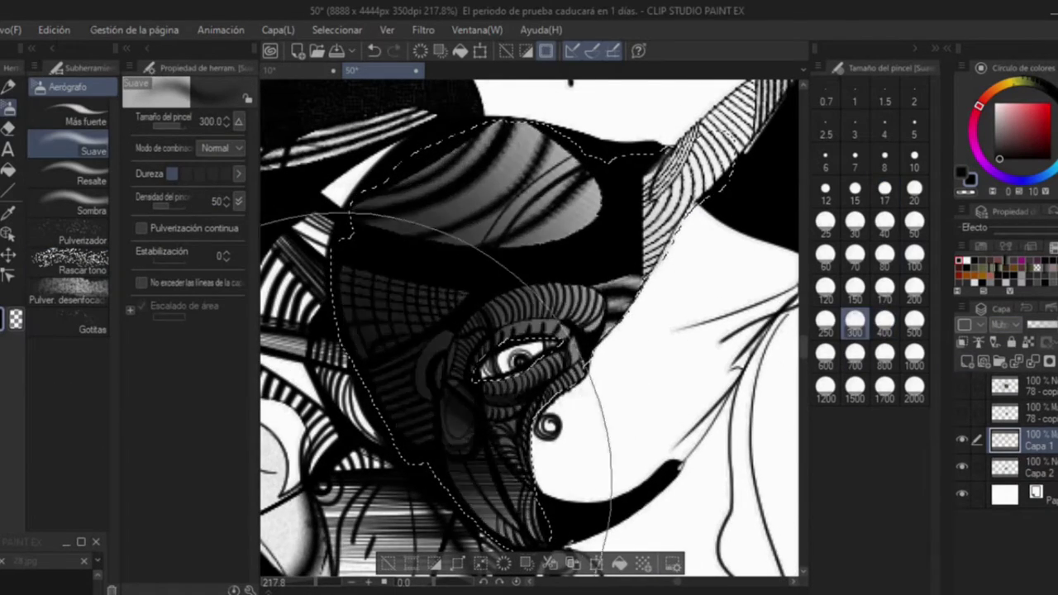
click(1042, 330)
key(p)
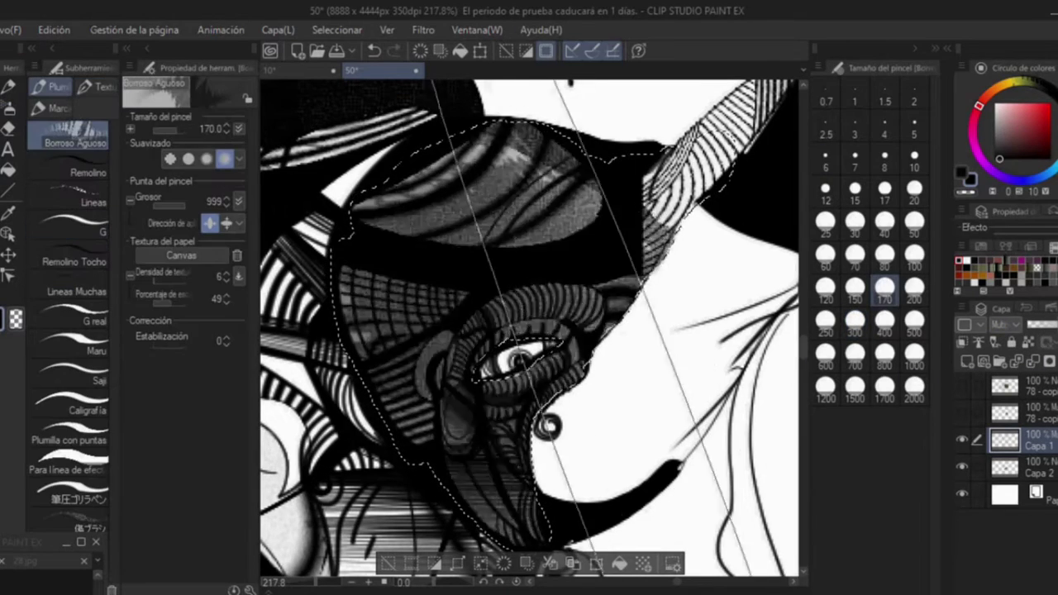
Lighten parts of the mask shading with the Goma moldeable eraser at sizes 150 and 300, and clear the selection
scroll(529, 331, down, 2)
key(e)
click(73, 180)
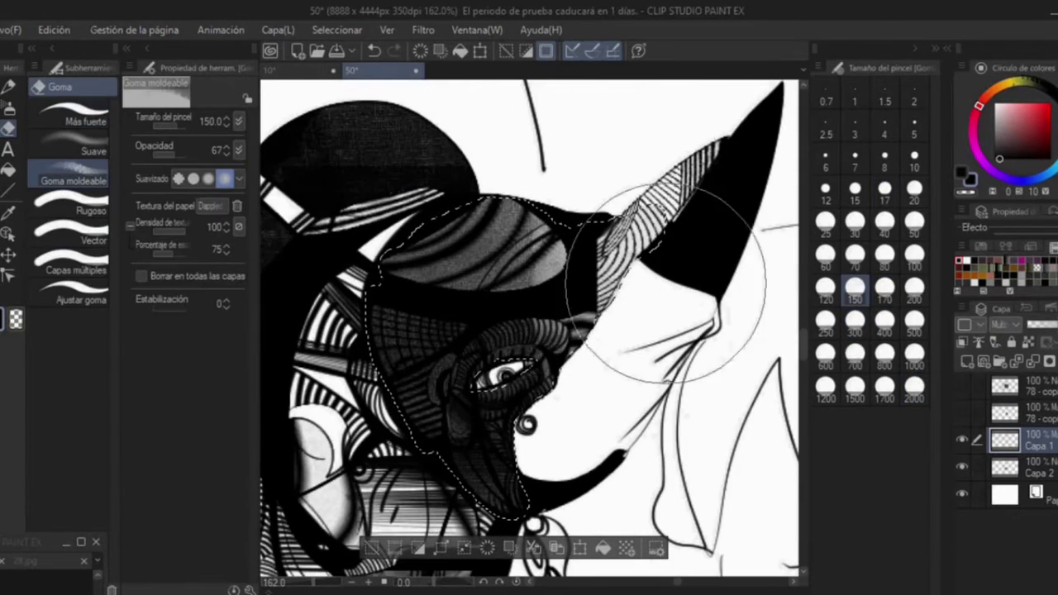
scroll(496, 372, down, 3)
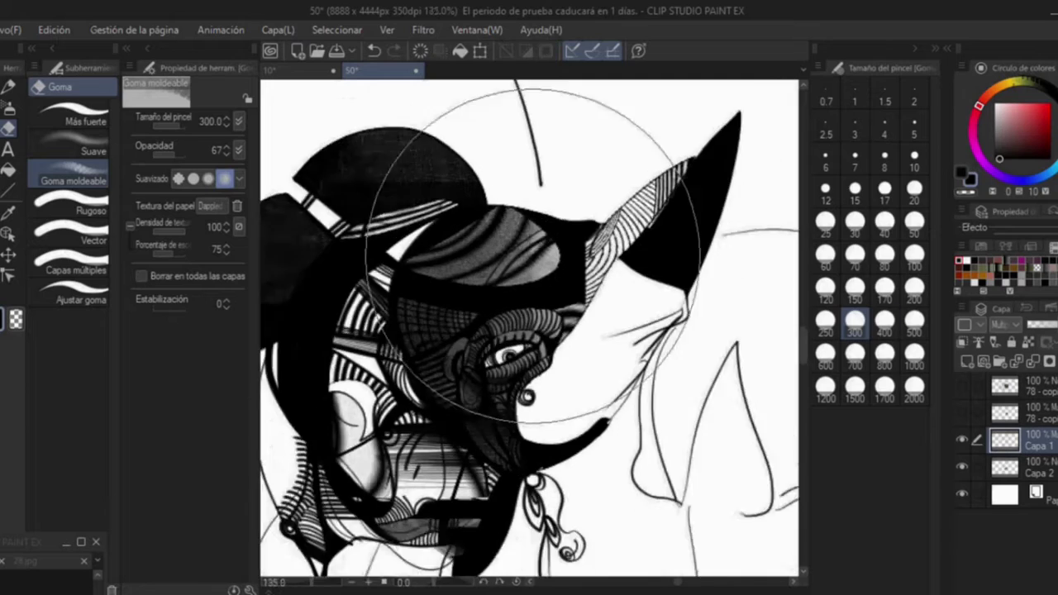
Select the inner face behind the mask with the Lápiz de selección at sizes 40 and 20 and darken it with the size 300 Suave airbrush
scroll(537, 372, up, 4)
key(m)
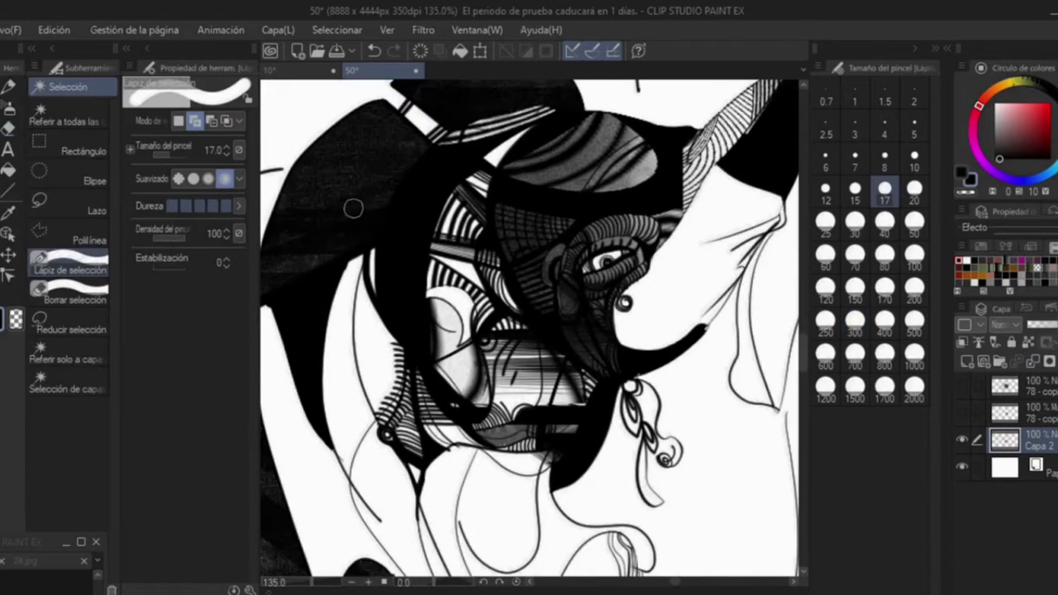
scroll(529, 396, up, 4)
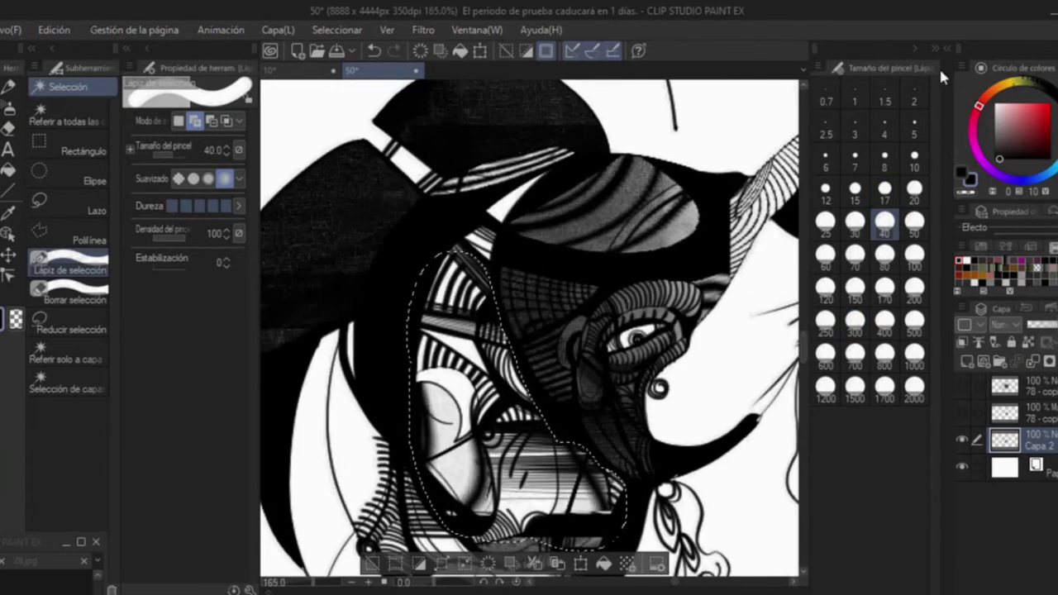
key(bracketleft)
key(bracketleft)
key(bracketleft)
scroll(537, 207, down, 5)
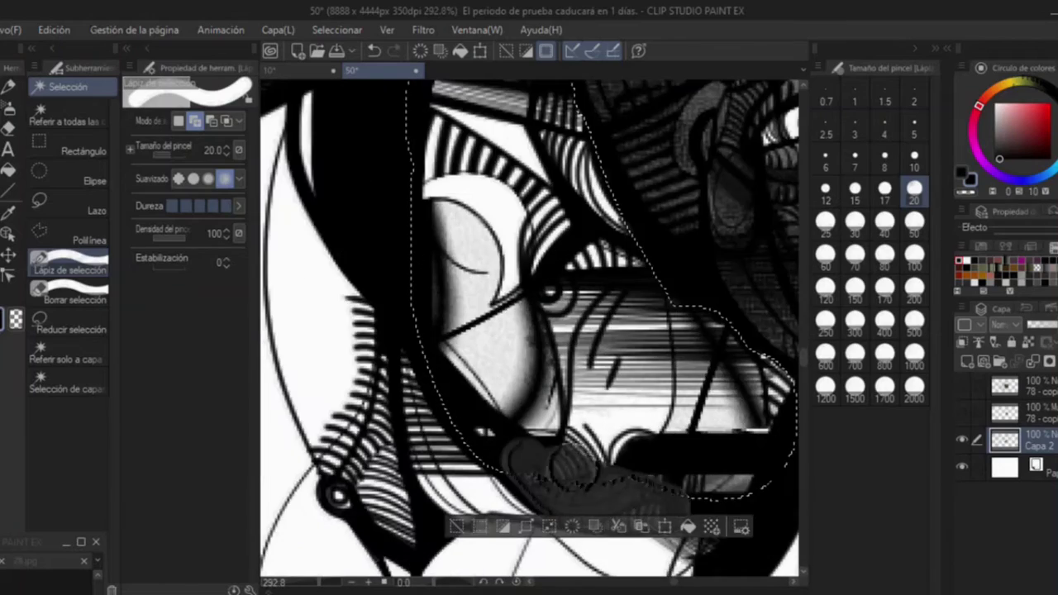
key(b)
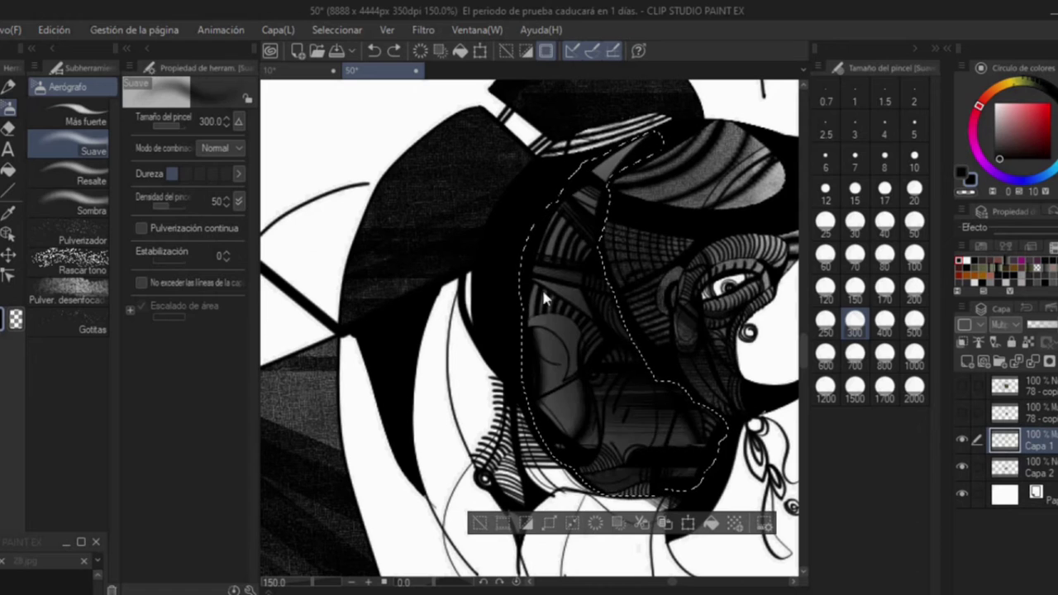
Strengthen the eye's dark outline and thicken the black edge running from the horn past the eye with the size 6 G pen
key(p)
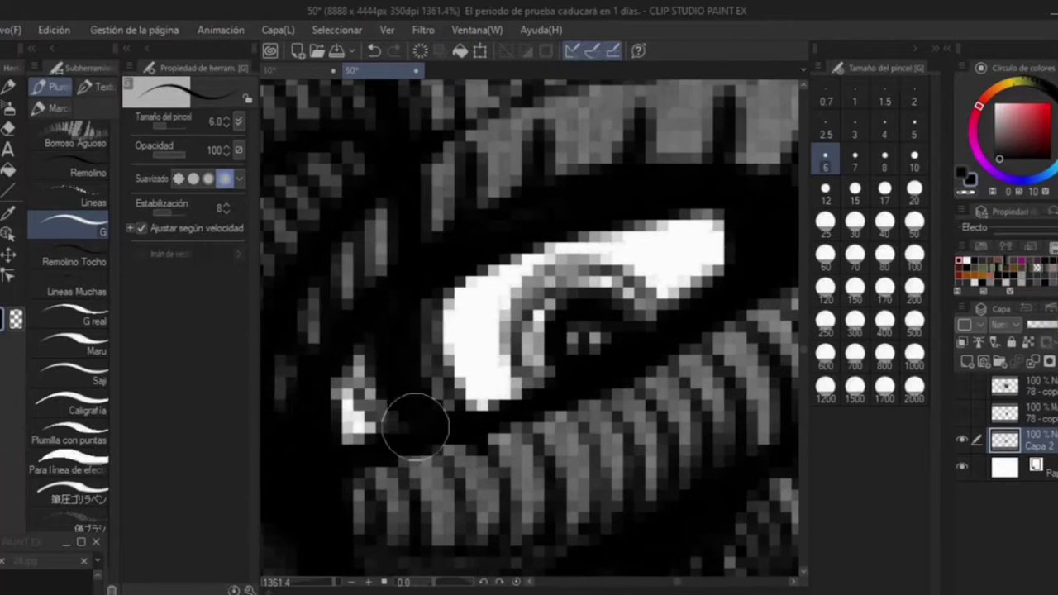
scroll(416, 426, down, 8)
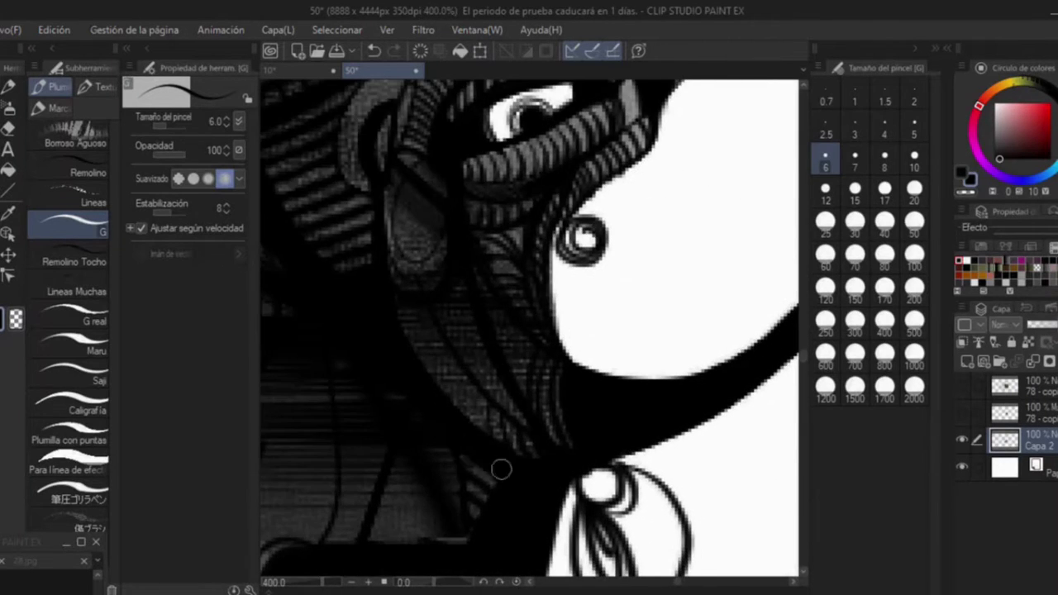
scroll(502, 469, down, 3)
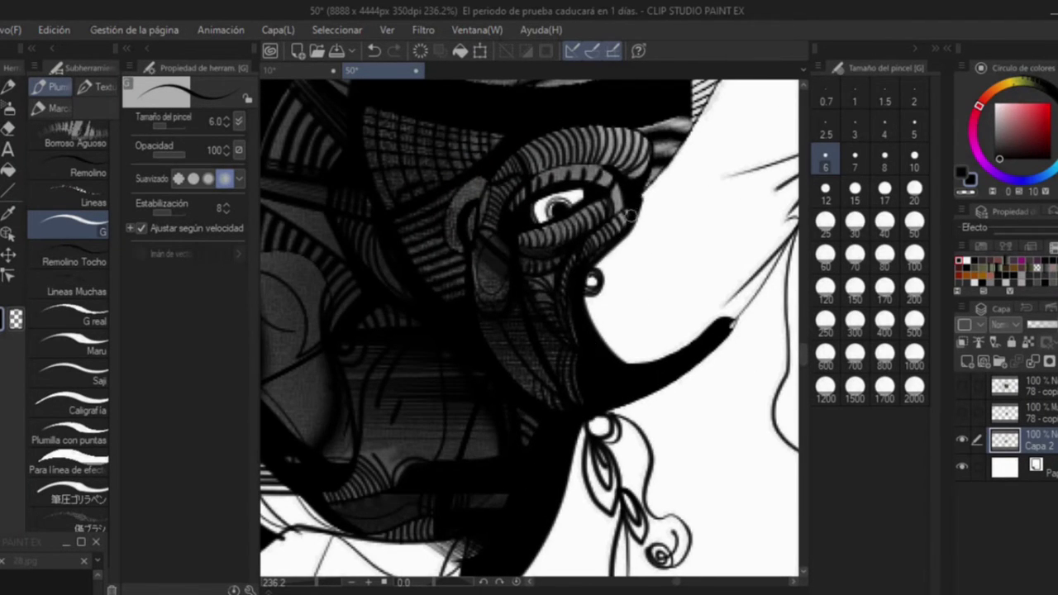
scroll(631, 216, up, 1)
mouse_move(709, 86)
mouse_down()
mouse_move(506, 363)
mouse_move(464, 451)
mouse_up()
scroll(579, 277, down, 2)
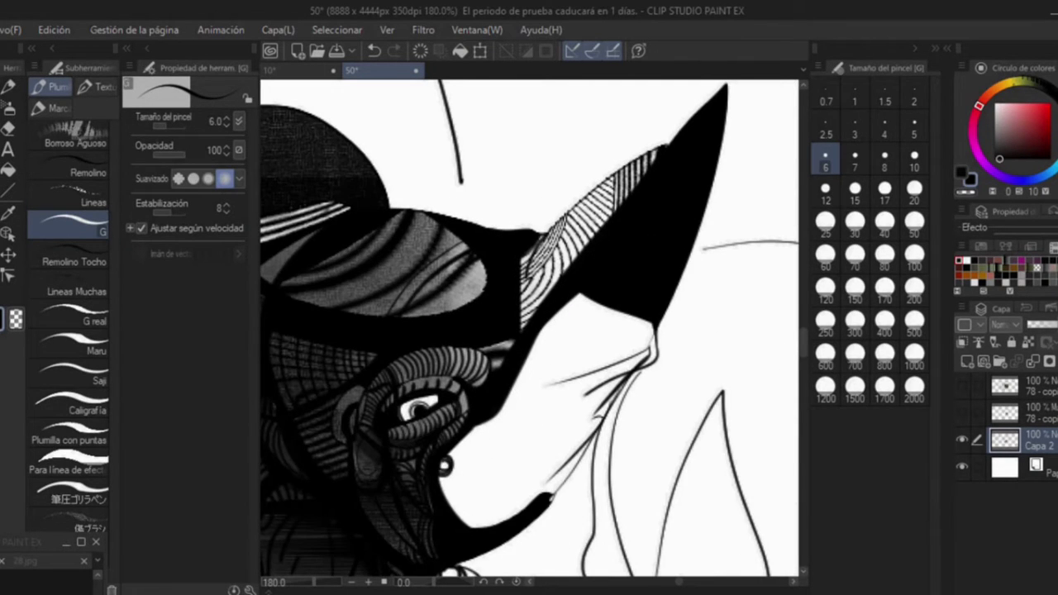
Select the white panel below the black horn tip with the size 20 Lápiz de selección and choose the Valle de Hierro pattern brush
key(m)
scroll(579, 277, up, 2)
click(70, 269)
drag(633, 319, 599, 413)
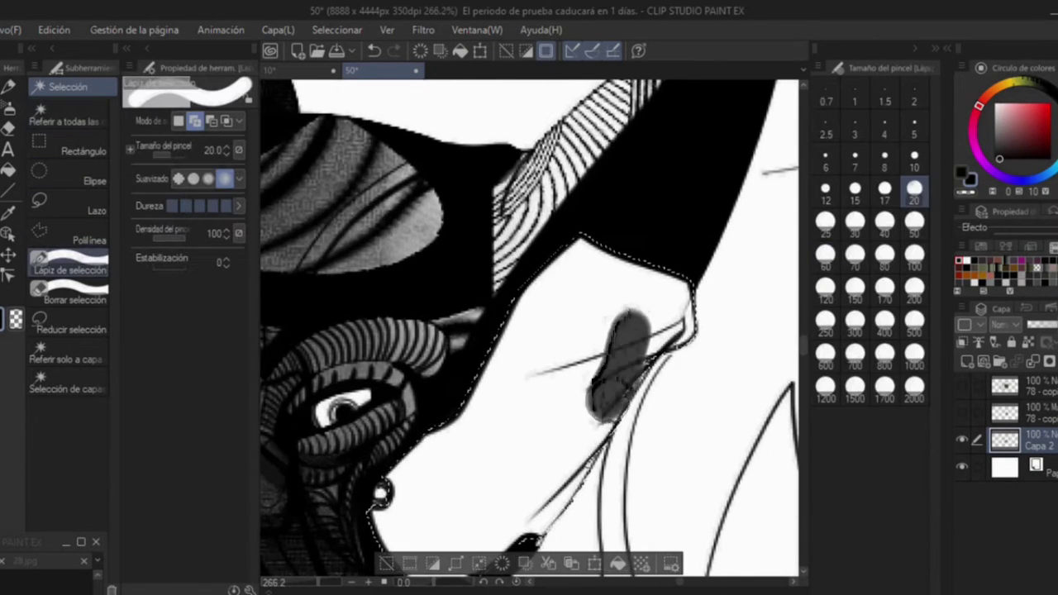
scroll(579, 277, down, 2)
key(b)
key(b)
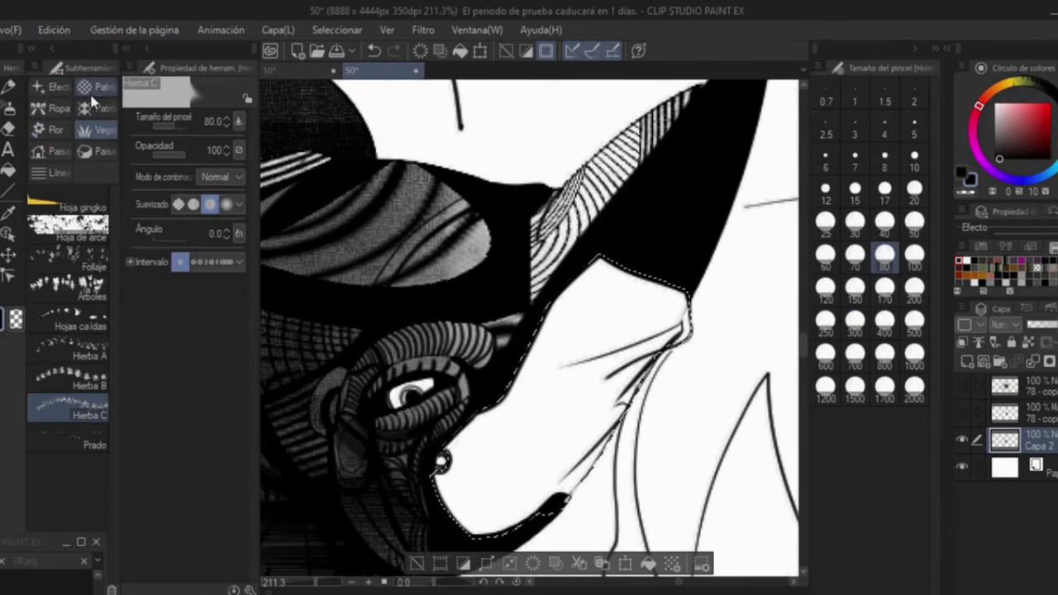
click(93, 94)
Try to cover the selected panel with the Valle de Hierro pattern at size 300
scroll(529, 331, down, 1)
mouse_move(644, 298)
mouse_down()
mouse_move(579, 348)
mouse_move(590, 331)
mouse_move(488, 537)
mouse_up()
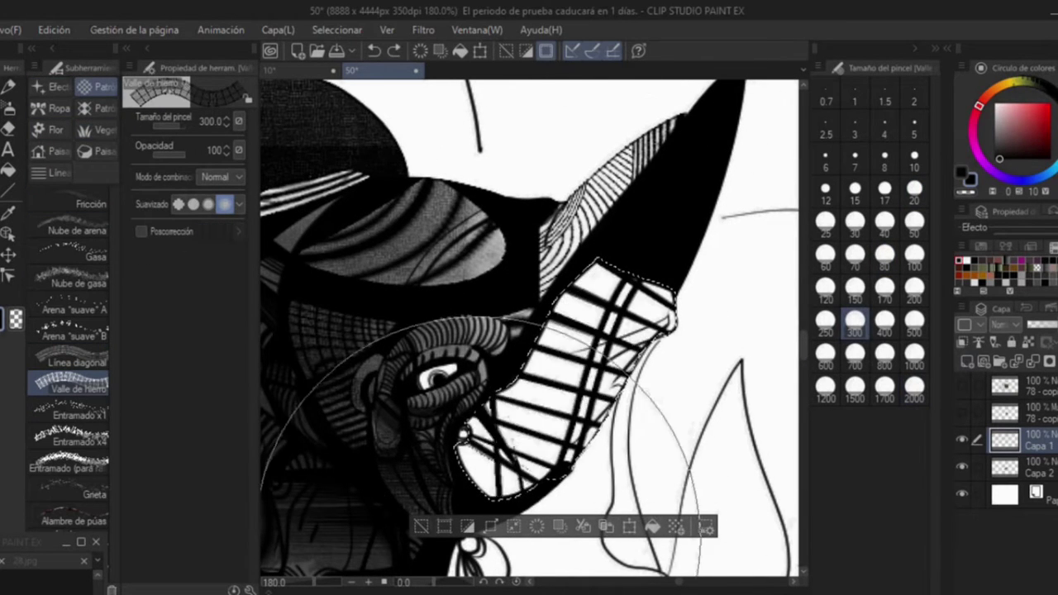
scroll(488, 529, down, 1)
key(ctrl+z)
Paint the selected panel with the Valle de Hierro pattern at size 700, add size 70 Línea diagonal hatching and clear the selection
click(855, 353)
drag(645, 281, 529, 446)
drag(628, 297, 512, 447)
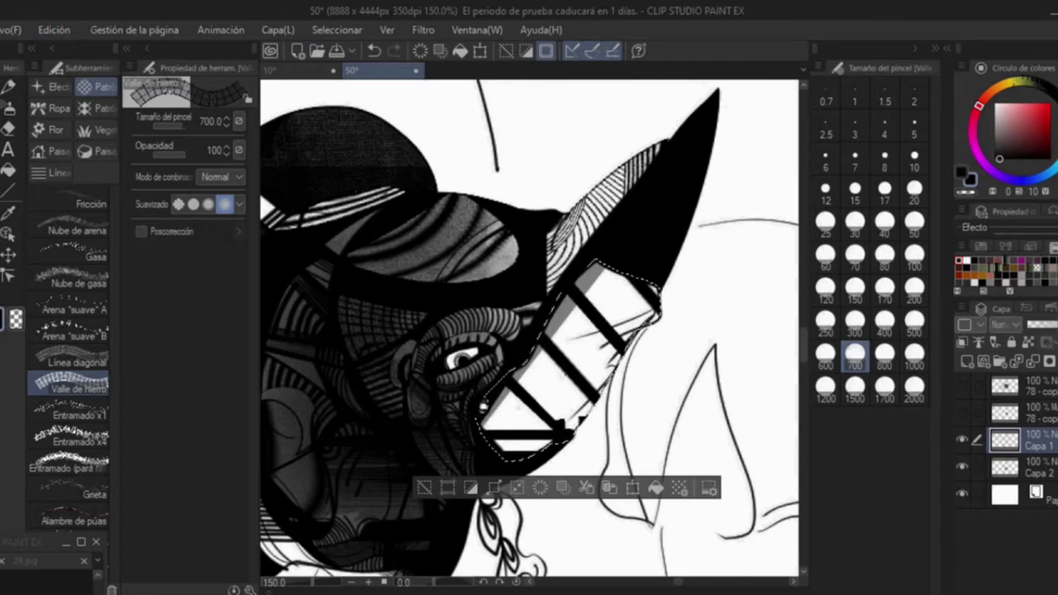
scroll(661, 199, down, 4)
click(70, 362)
key(ctrl+d)
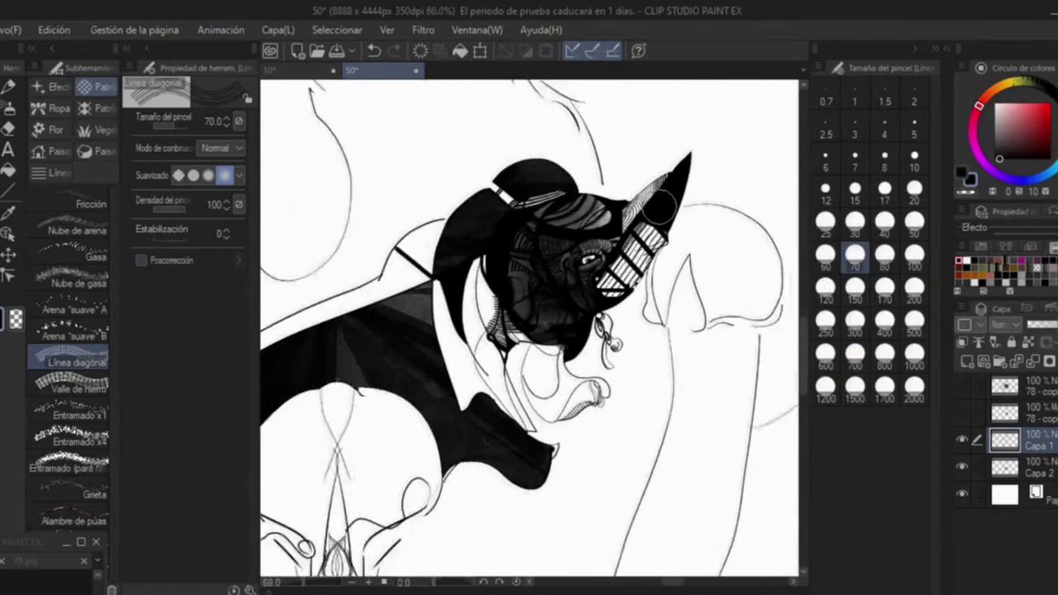
Lower the pattern layer's opacity to 18% and merge it into the drawing layer below
scroll(530, 331, down, 3)
scroll(529, 330, up, 3)
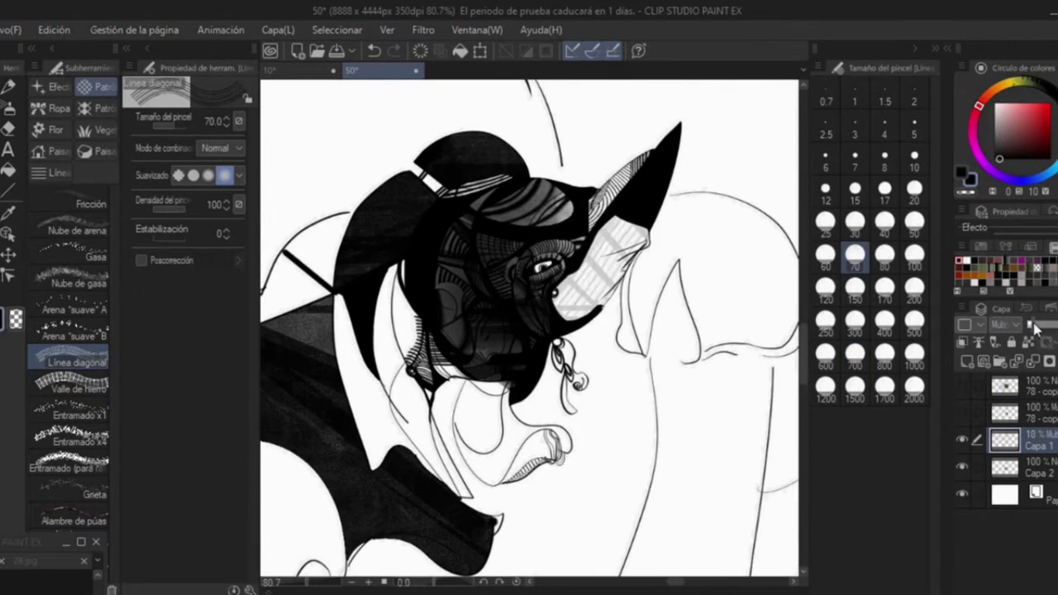
scroll(609, 267, down, 6)
key(ctrl+e)
Scale the whole merged drawing layer proportionally to 155%
key(ctrl+t)
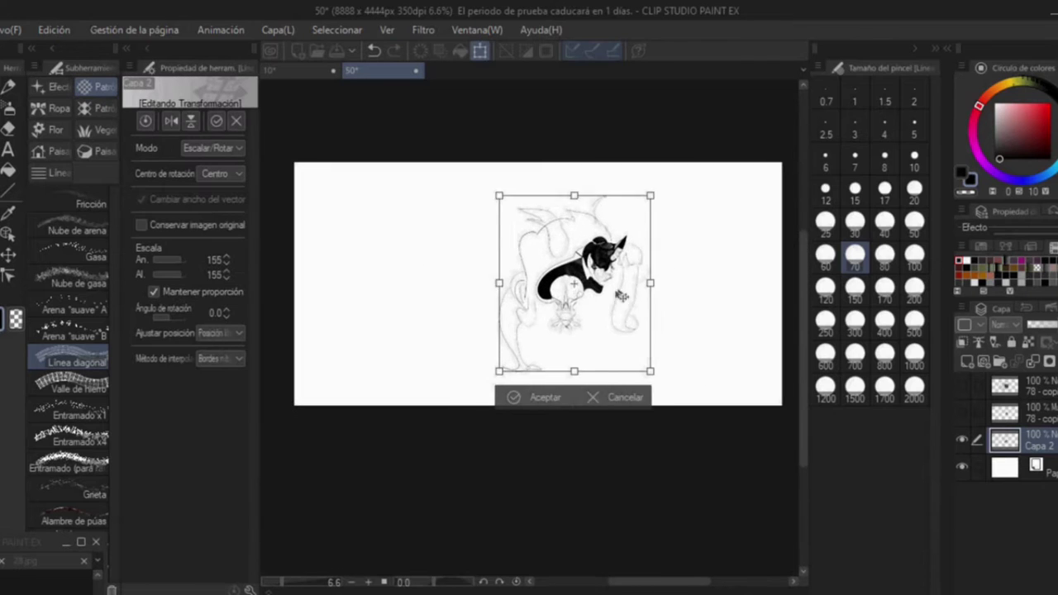
click(488, 403)
scroll(643, 259, up, 10)
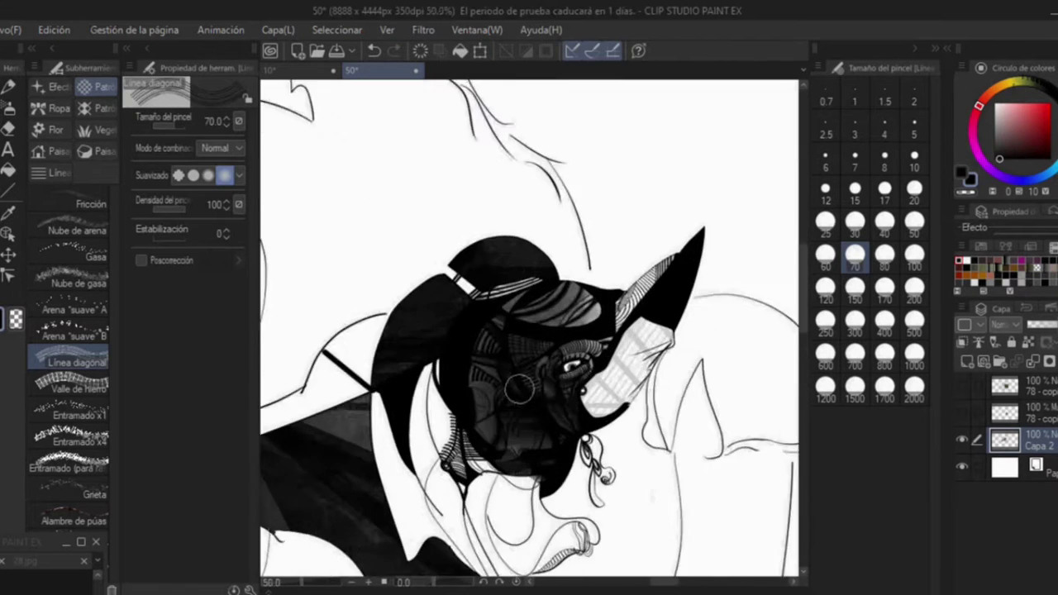
Apply the Suavizado smoothing filter to the drawing layer with the G pen selected
key(p)
scroll(577, 172, up, 3)
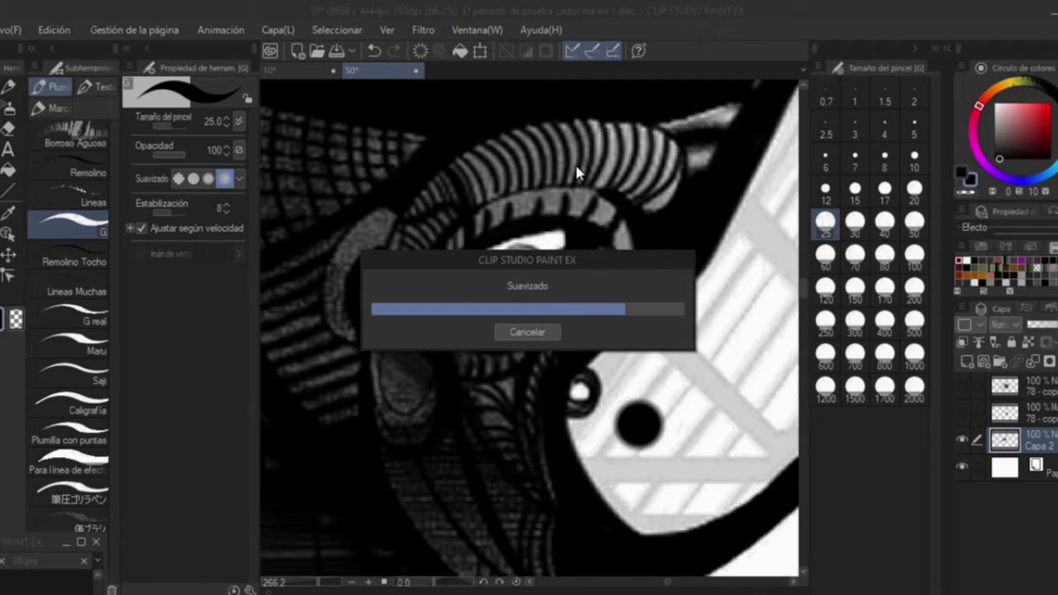
click(422, 30)
key(Escape)
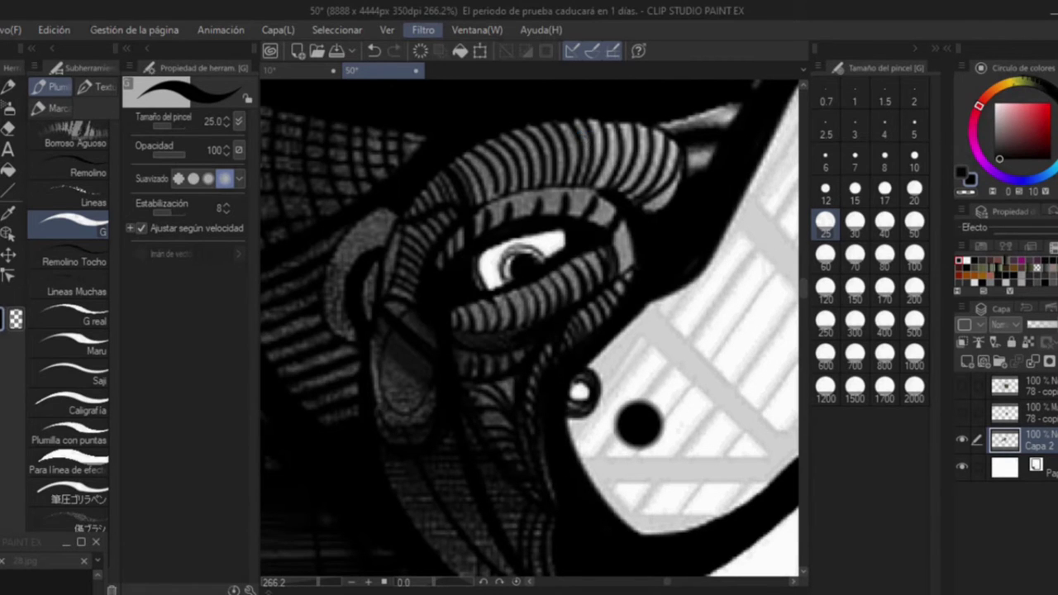
click(586, 143)
Refine the fine black line work around the masked face's eye with the G pen at size 8
scroll(585, 144, up, 1)
key(bracketleft)
key(bracketleft)
key(bracketleft)
key(bracketleft)
key(bracketleft)
key(bracketleft)
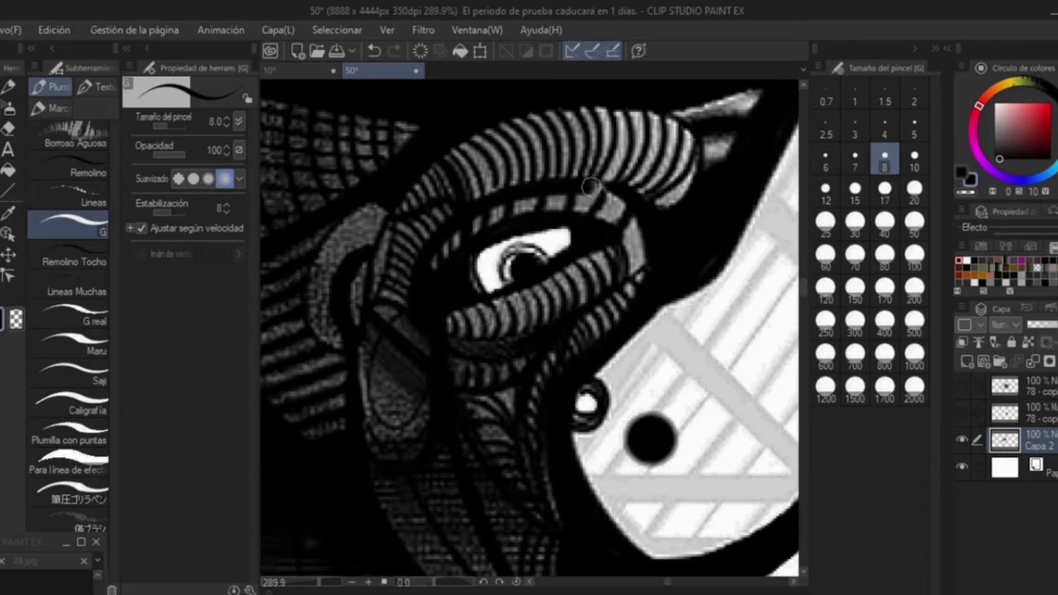
scroll(536, 270, down, 5)
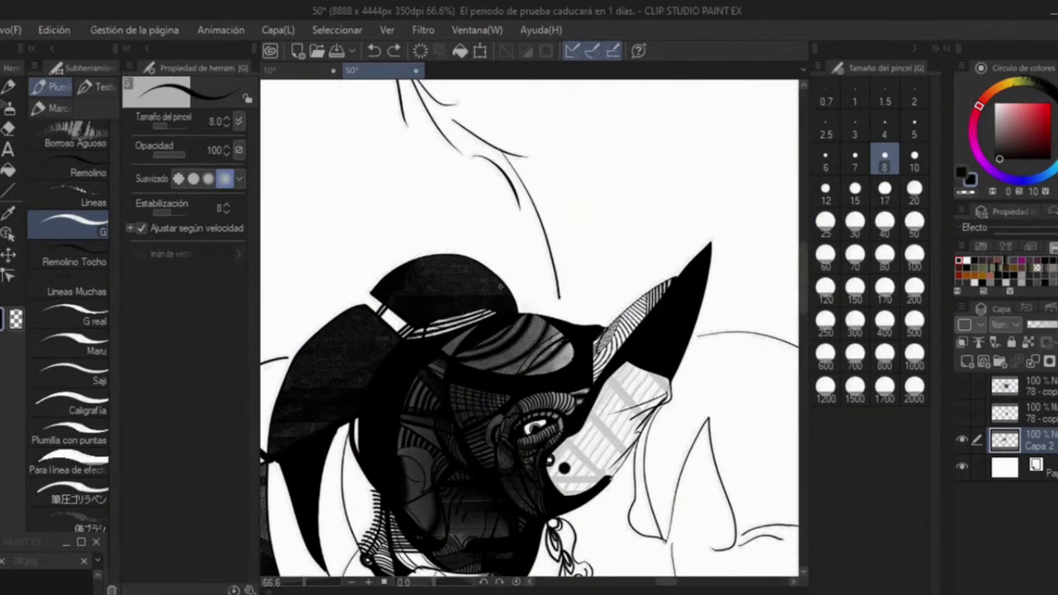
Fill the small closed shapes black: the lower animal's nose, the spots beside its head and the teardrop under the mask
scroll(529, 328, down, 3)
key(g)
scroll(529, 327, up, 3)
scroll(529, 327, up, 1)
scroll(529, 327, down, 1)
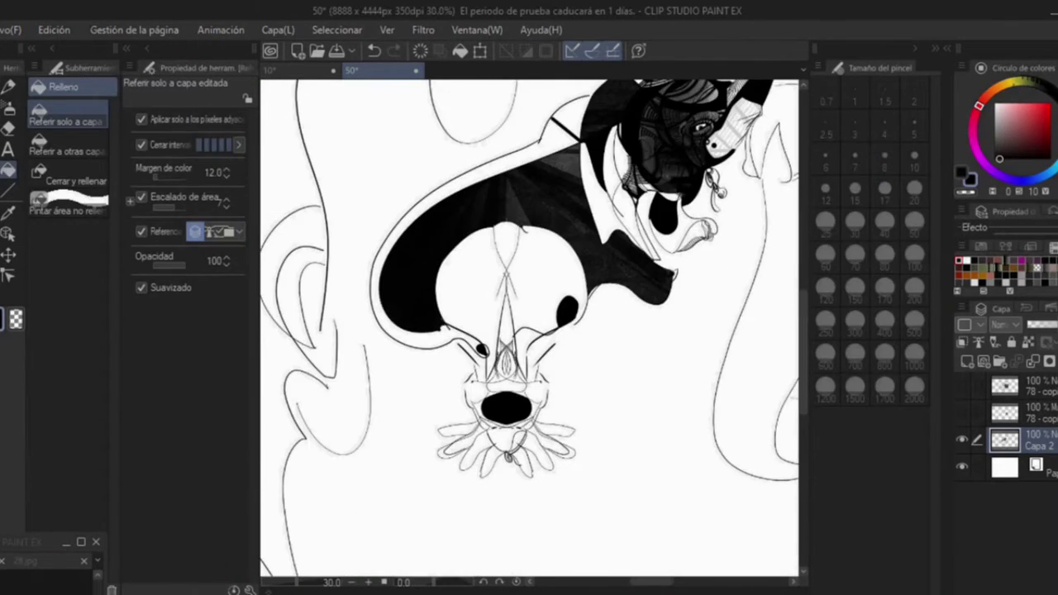
key(p)
Hatch the top of the white neck crescent and thicken the black contour around the pale horn panel with the size 10 G pen
scroll(434, 311, up, 4)
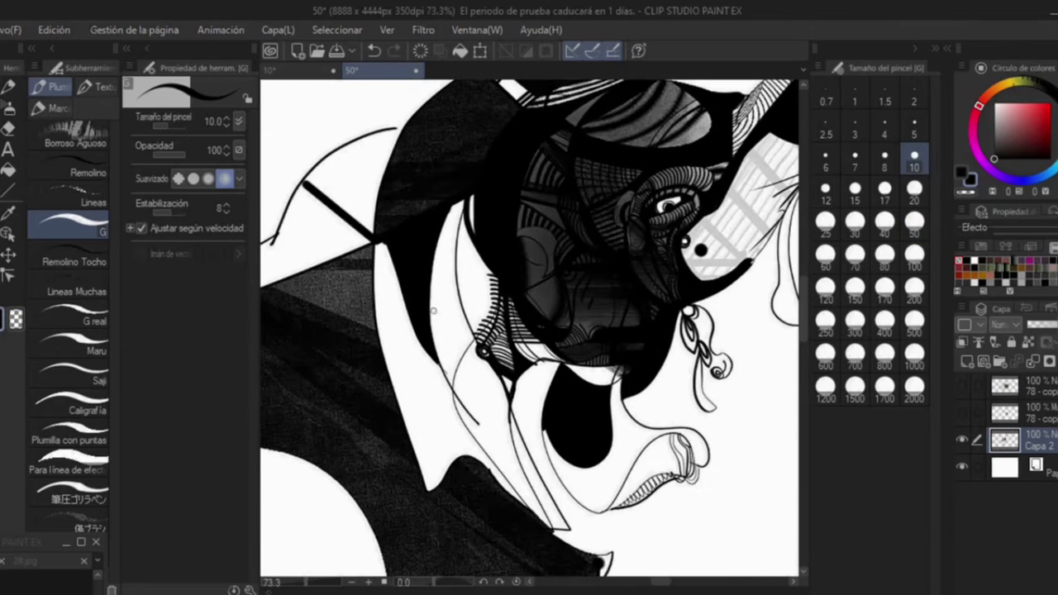
scroll(506, 237, down, 2)
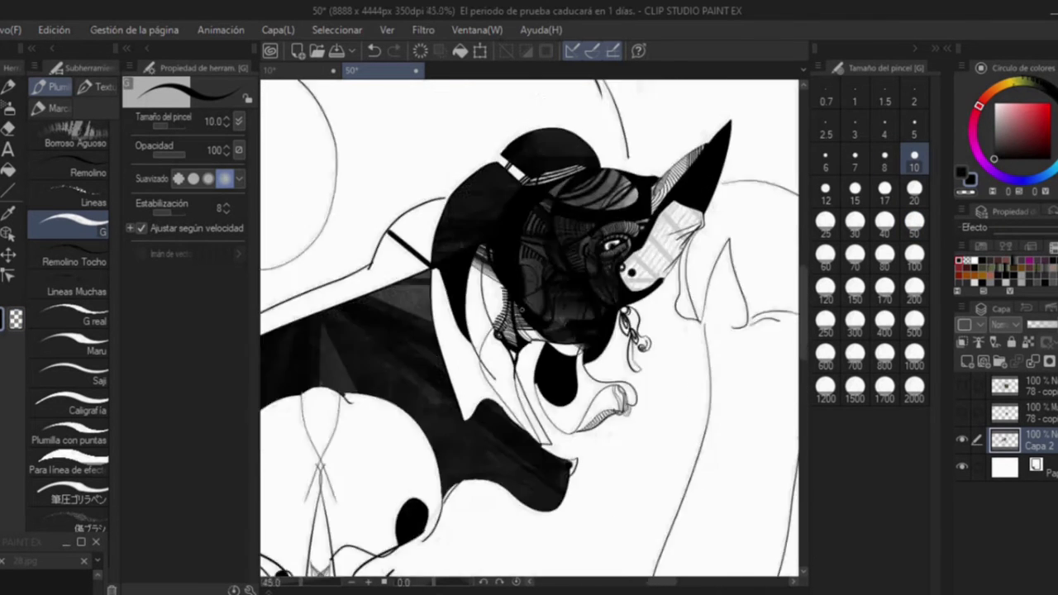
scroll(662, 239, up, 4)
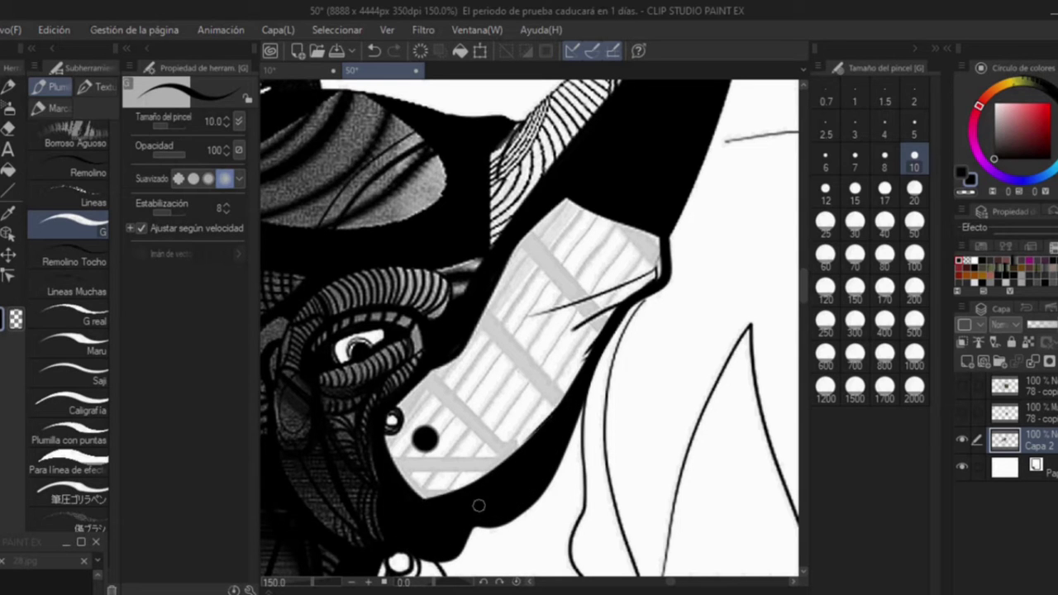
Erase the lower end of the creature's rear leg lines using the transparent colour at brush size 400
scroll(599, 260, down, 10)
click(885, 320)
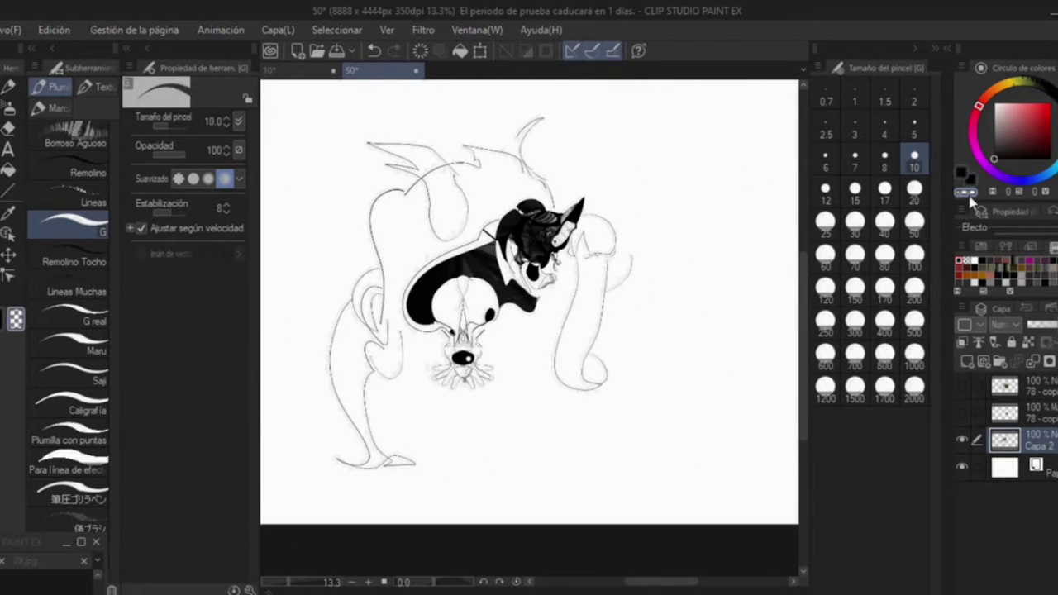
scroll(350, 461, down, 2)
Enlarge and reshape the whole creature drawing with a free transform
key(t)
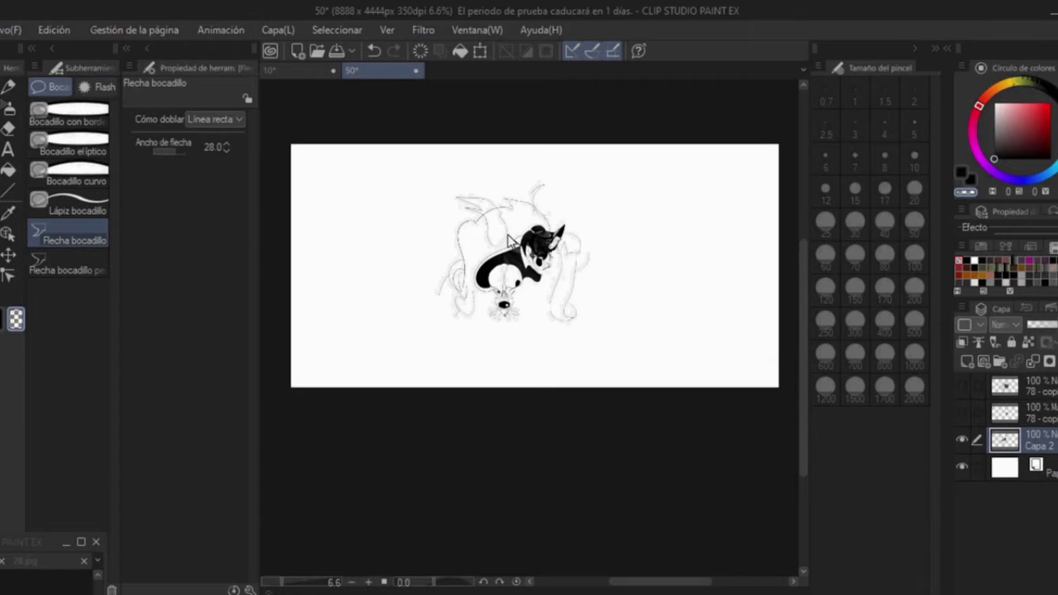
key(ctrl+shift+t)
drag(592, 322, 595, 365)
click(483, 393)
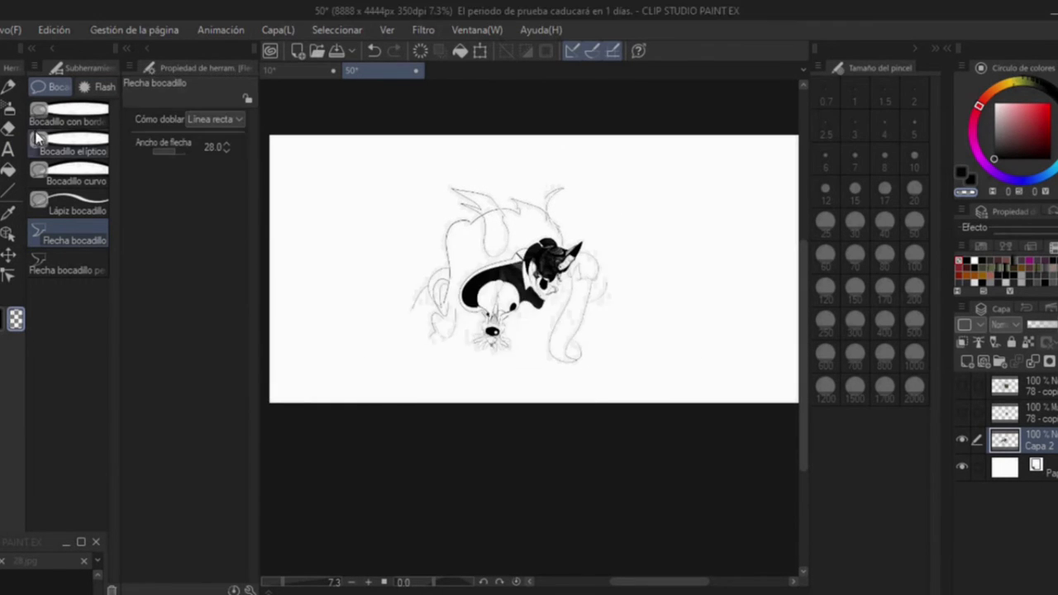
Draw the long contours rising above the back and a small loop with the size 7 G pen, and fill the large forked horn black
key(p)
scroll(800, 179, up, 3)
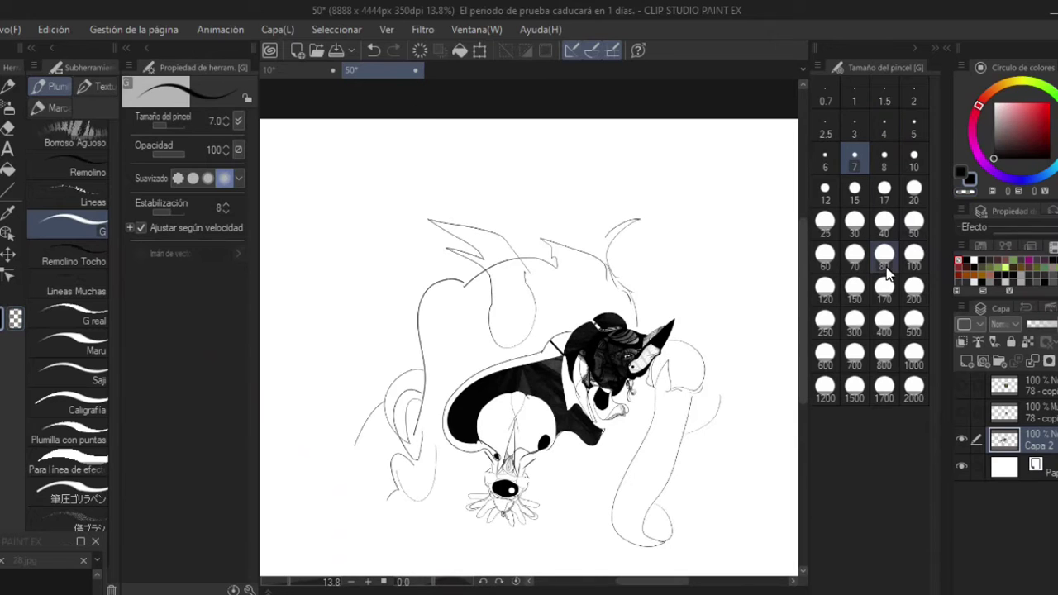
key(g)
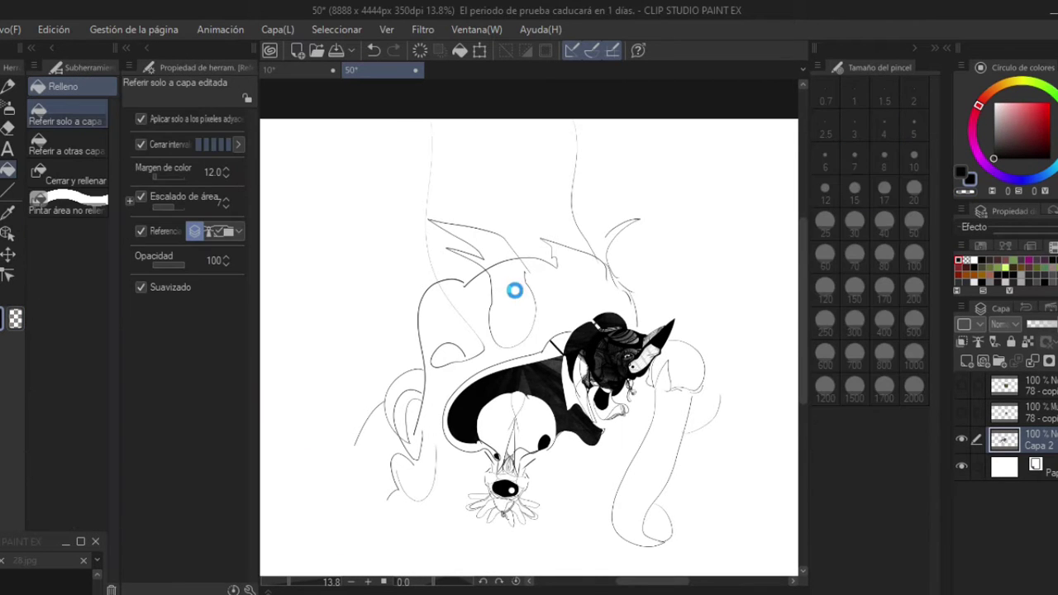
scroll(520, 290, up, 3)
key(p)
drag(451, 235, 492, 265)
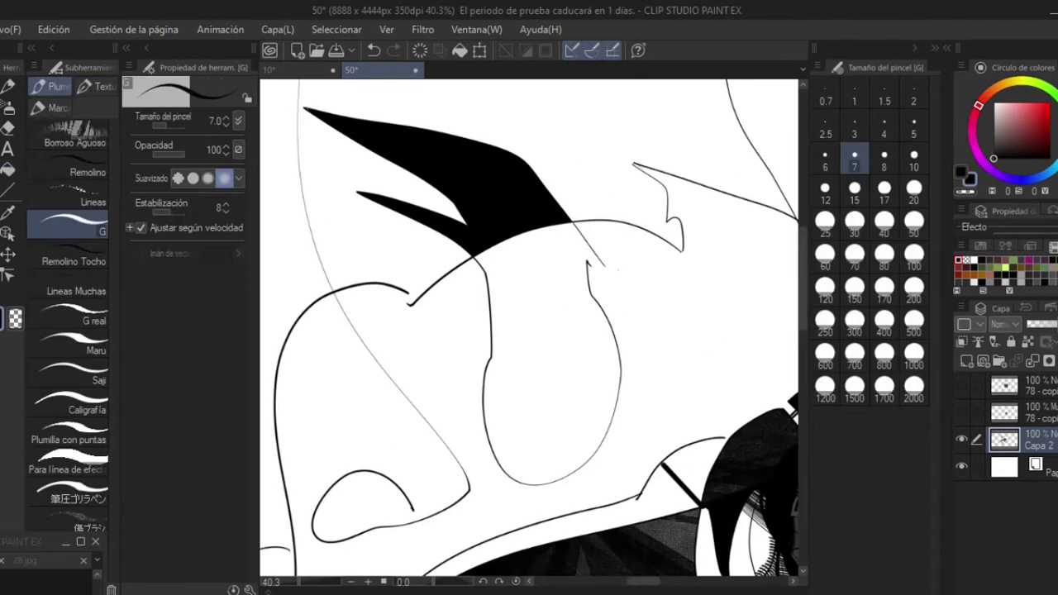
key(g)
scroll(515, 347, down, 3)
Close the gap between the thin shoulder arc and the dark textured head shape with a short size 7 G pen stroke
key(p)
scroll(643, 168, up, 10)
drag(613, 201, 629, 276)
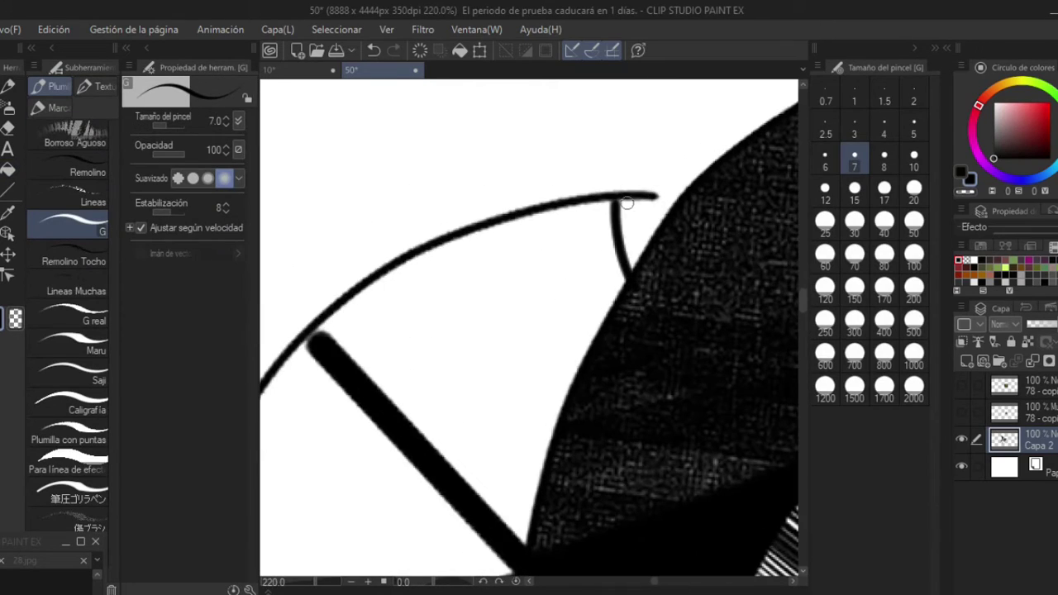
scroll(665, 198, down, 3)
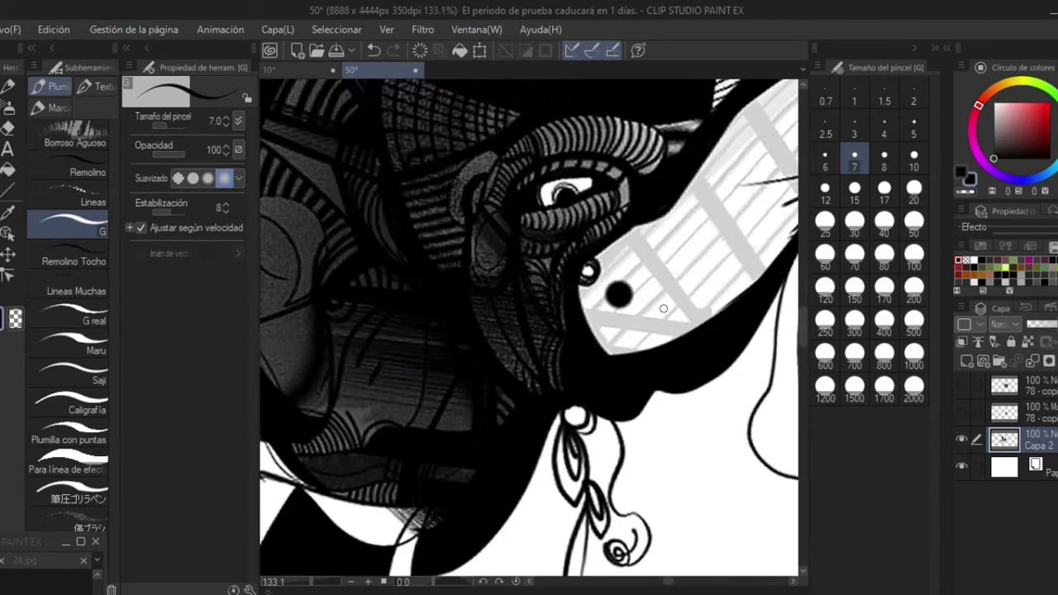
Ink curved black stripes on the pale panel beside the eye and cross strokes over the white bands of the head cap
scroll(692, 275, down, 5)
scroll(536, 148, up, 6)
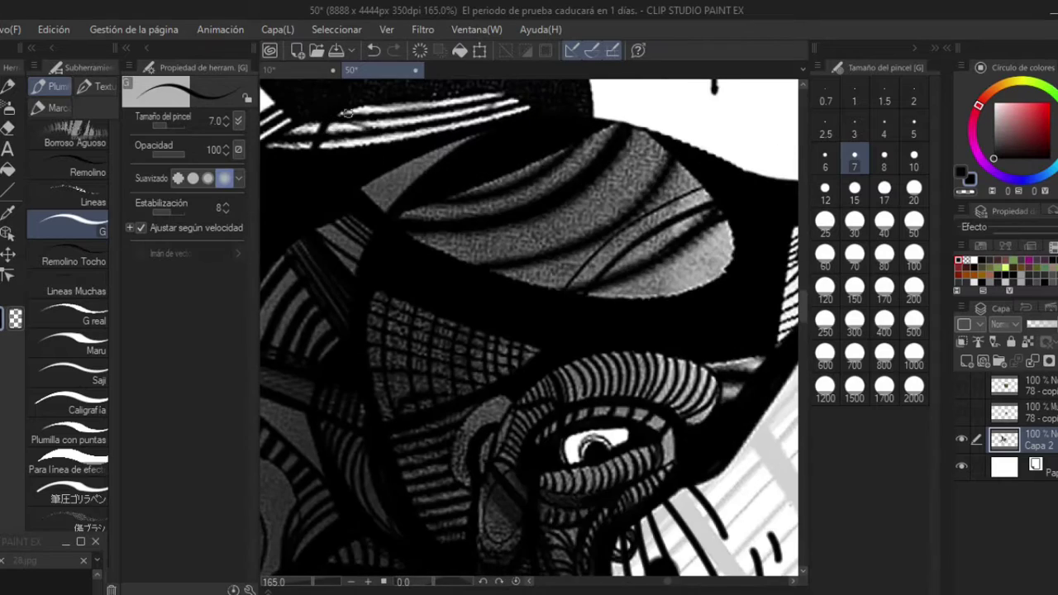
scroll(466, 142, up, 3)
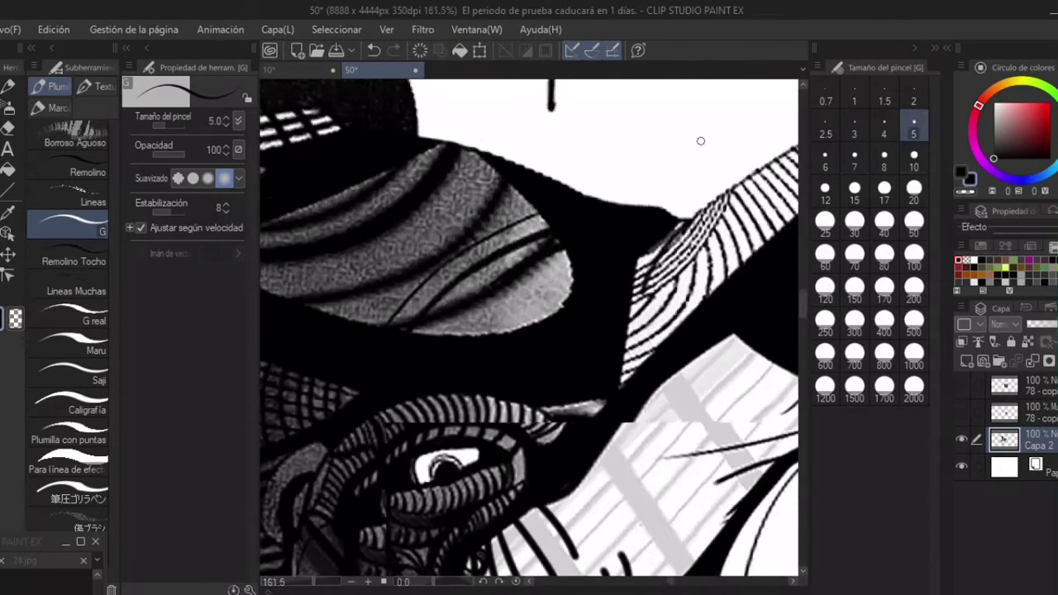
Reshape the mask's outer contour above the grey oval and fill the remaining white gaps black with the size 6 G pen
drag(321, 132, 589, 238)
key(bracketleft)
scroll(589, 238, up, 3)
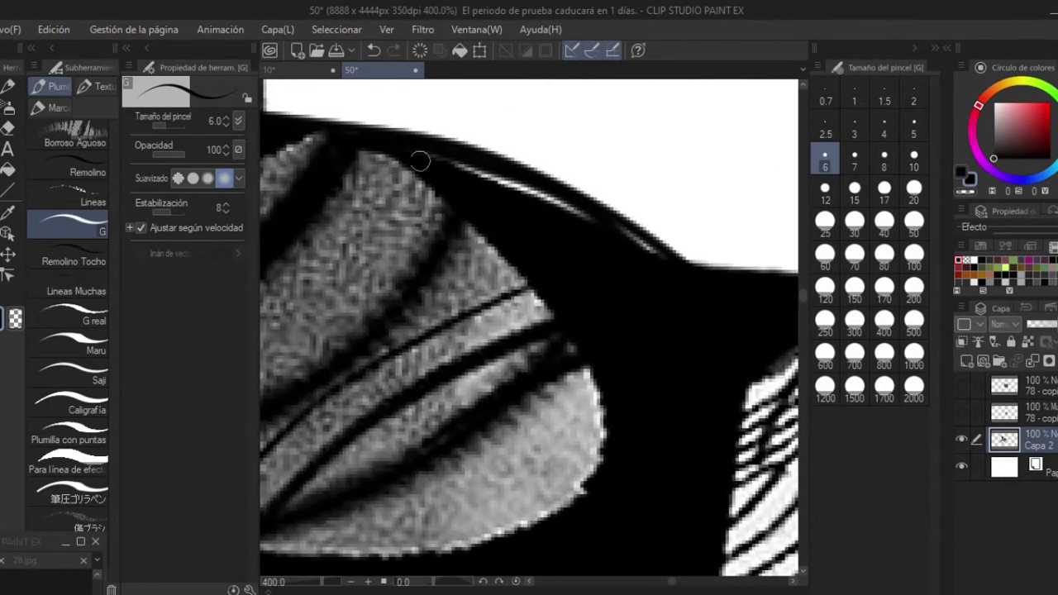
drag(418, 160, 572, 248)
scroll(628, 282, up, 3)
drag(675, 318, 603, 389)
scroll(604, 388, down, 8)
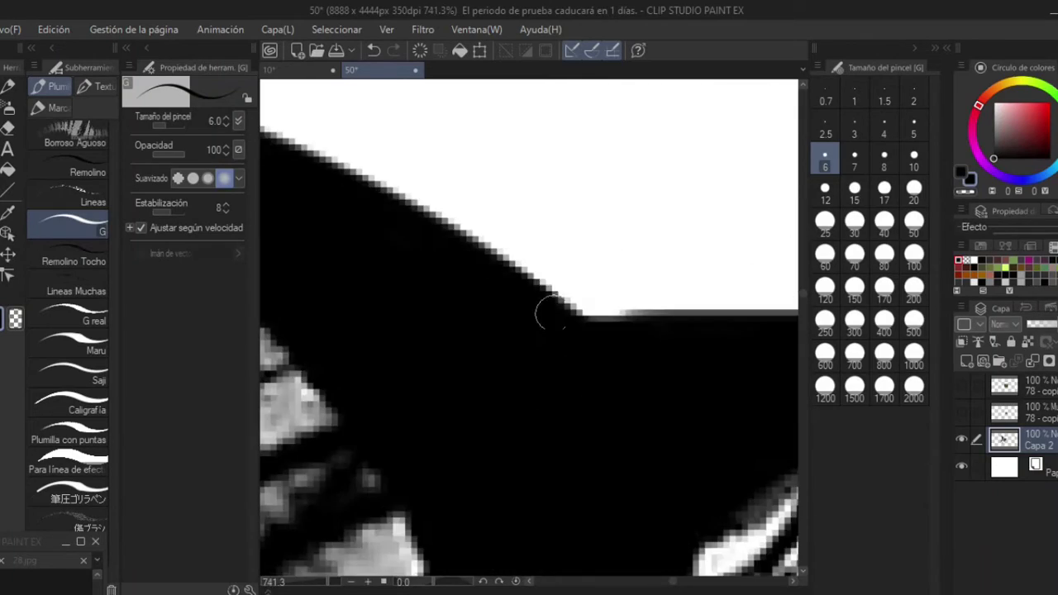
Draw the angular rear foot outline below the creature's hind leg with the G pen at size 10
scroll(543, 306, up, 2)
key(bracketright)
key(bracketright)
key(bracketright)
scroll(372, 329, down, 6)
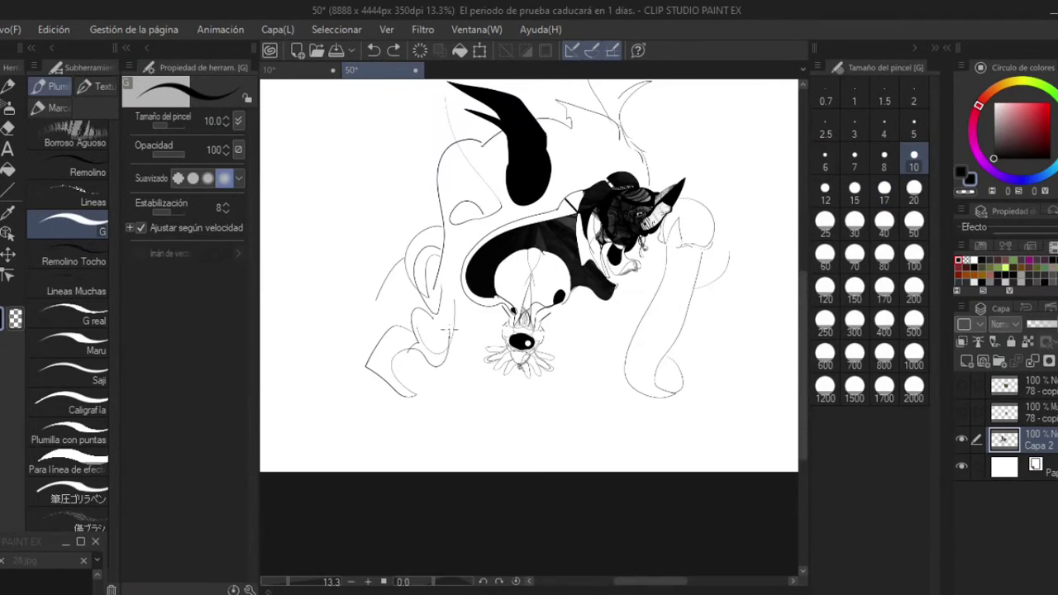
Paint the inside of the eye solid white with the size 10 G pen, switch back to black and enlarge the brush to 15
scroll(669, 198, up, 10)
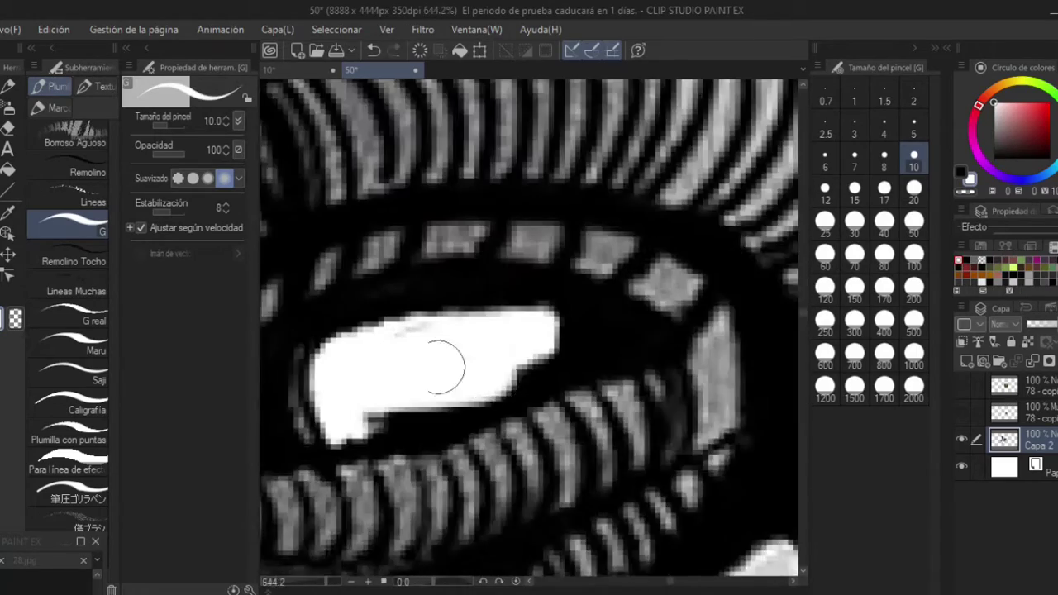
mouse_move(447, 367)
mouse_down()
mouse_move(421, 356)
mouse_move(494, 403)
mouse_move(361, 362)
mouse_move(350, 278)
mouse_up()
key(x)
scroll(350, 279, down, 4)
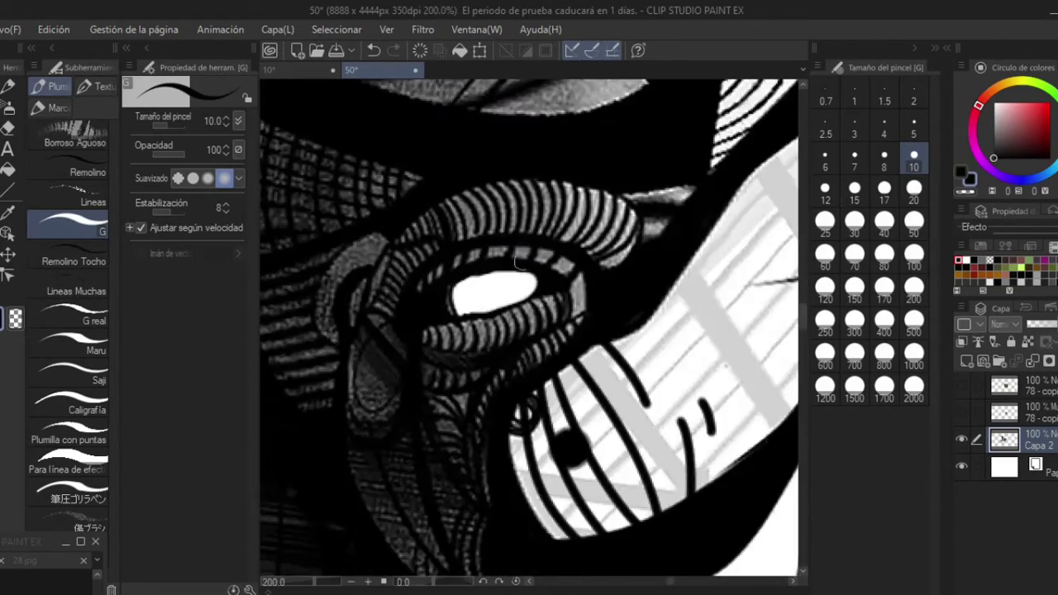
scroll(518, 285, up, 3)
key(bracketright)
key(bracketright)
Add curved contours and fine hatching beside the lower animal's muzzle with the G pen at size 7
scroll(518, 284, down, 8)
key(bracketleft)
key(bracketleft)
key(bracketleft)
key(bracketleft)
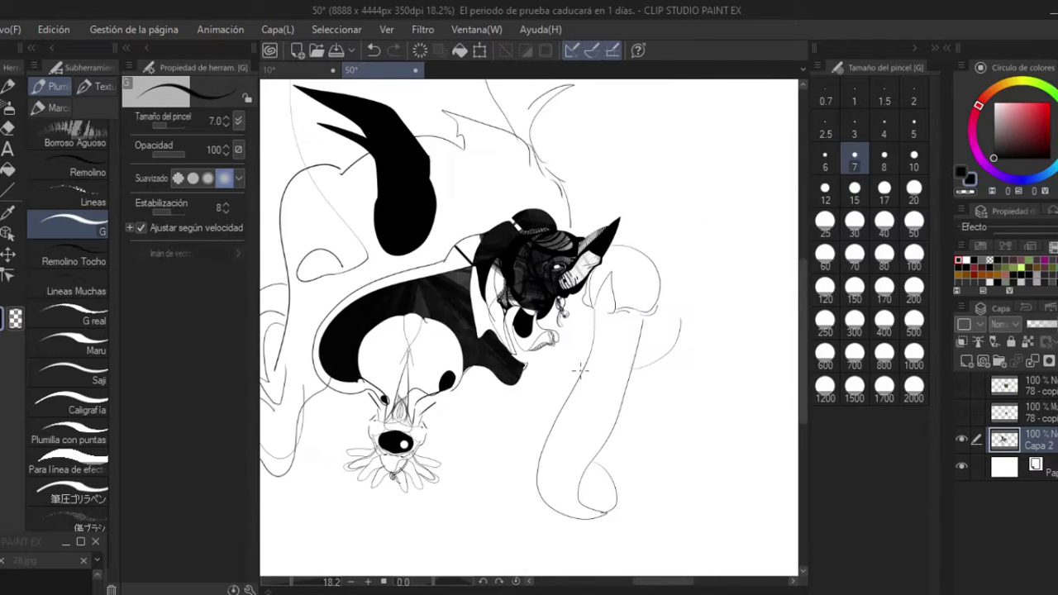
scroll(419, 475, up, 8)
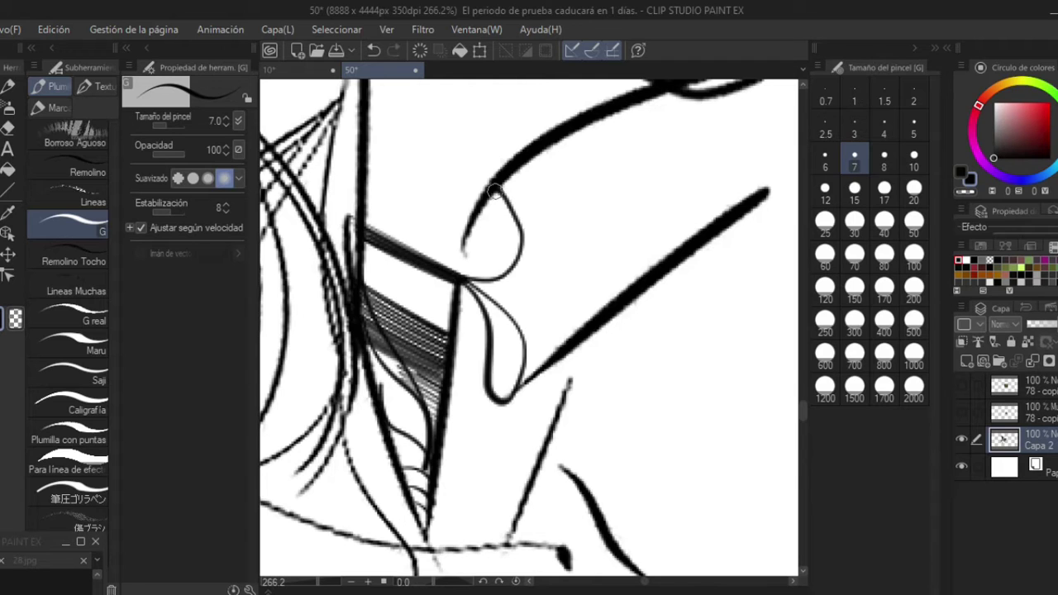
scroll(494, 191, down, 6)
Cover the grey upper cheek areas of the mask with curved black hatching using the size 7 G pen
scroll(524, 246, up, 5)
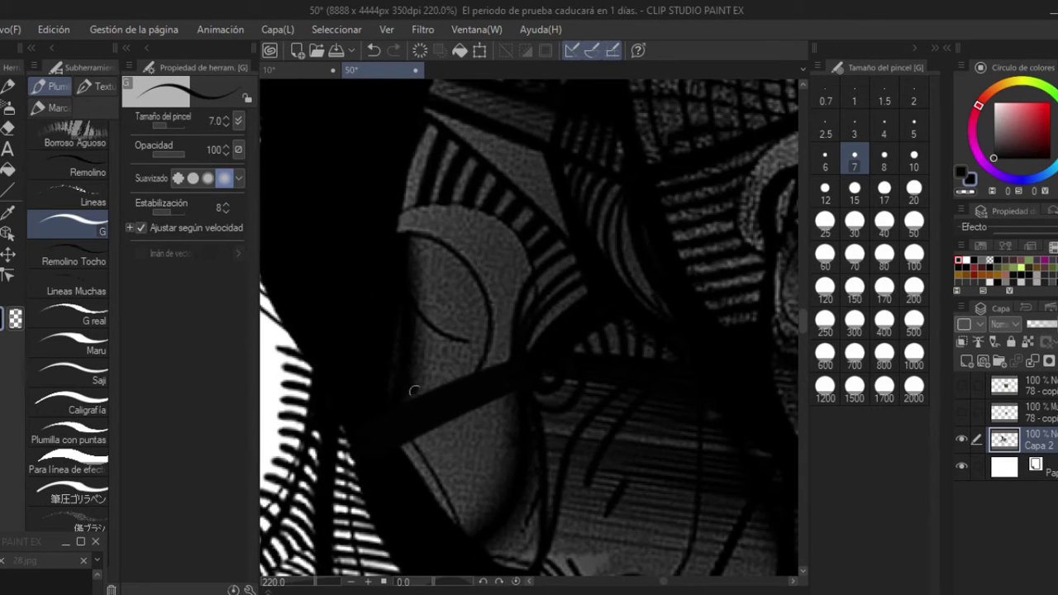
drag(414, 391, 484, 282)
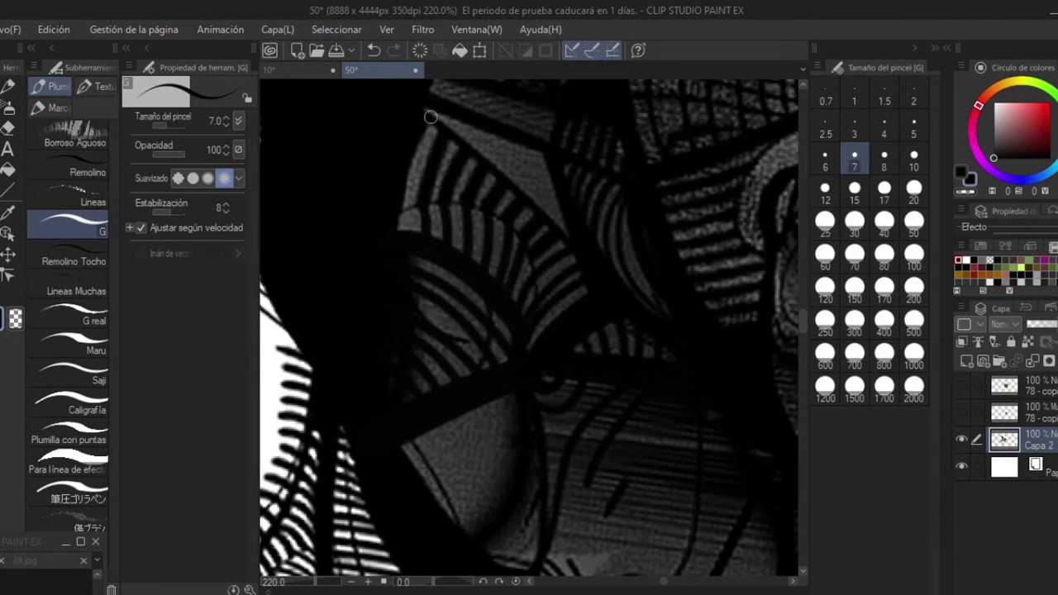
scroll(770, 454, down, 8)
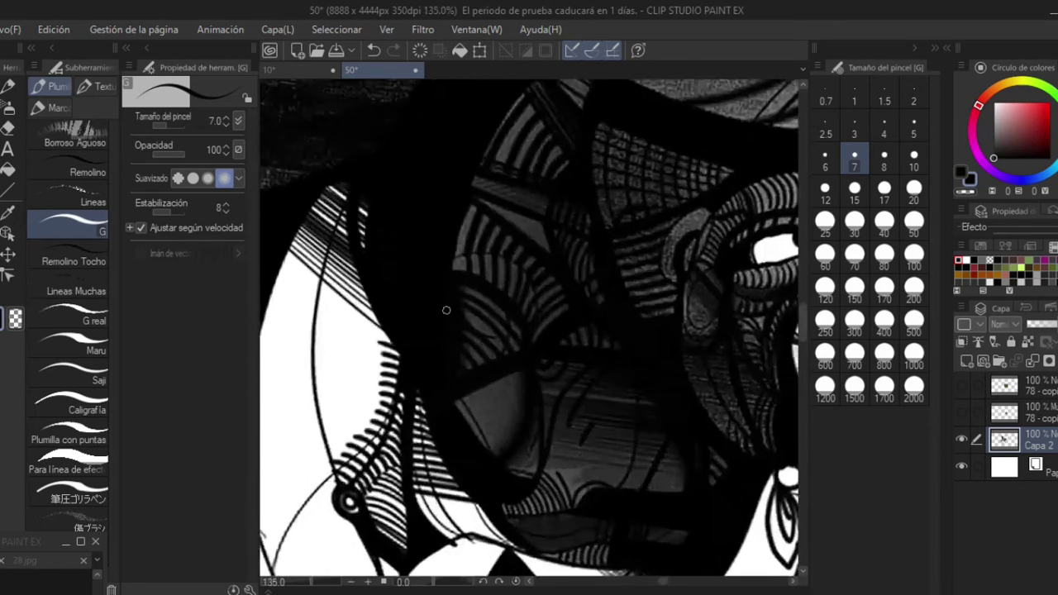
scroll(508, 175, down, 1)
key(w)
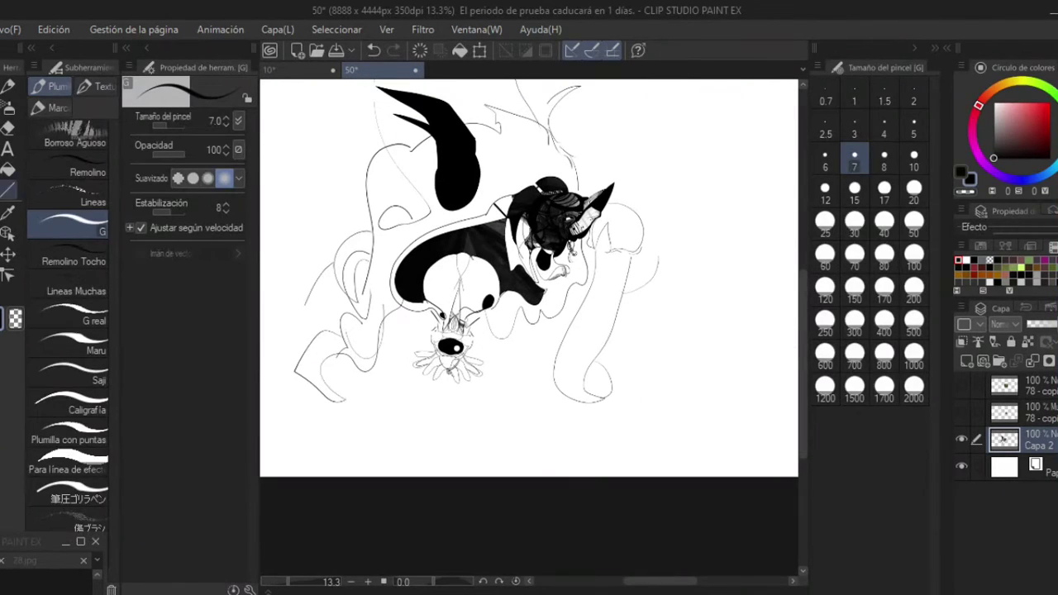
click(507, 173)
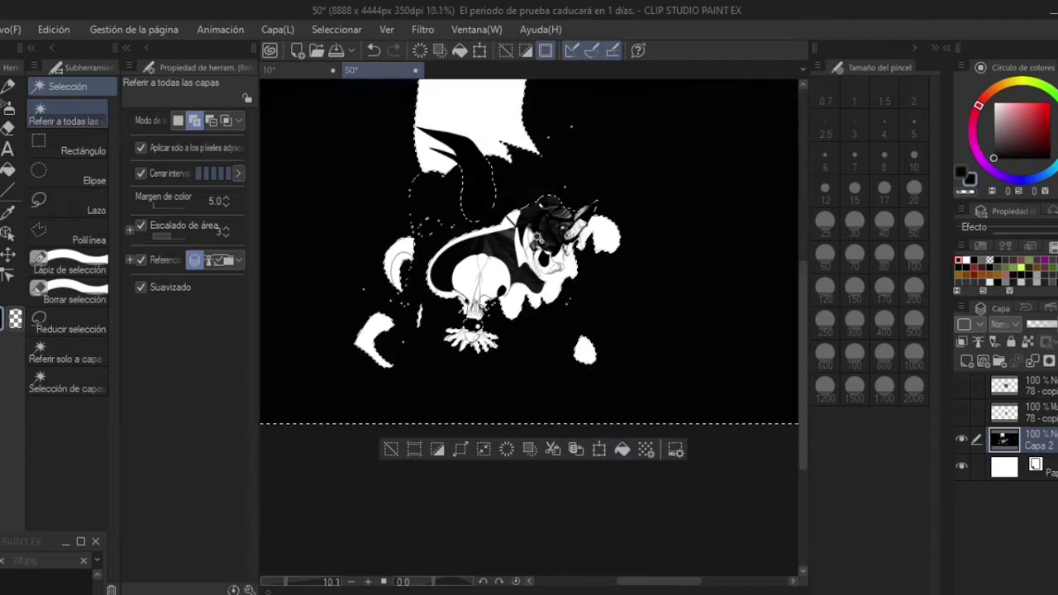
key(ctrl+d)
Close the open back outline above the head with small spiky pen strokes
key(p)
scroll(507, 174, up, 6)
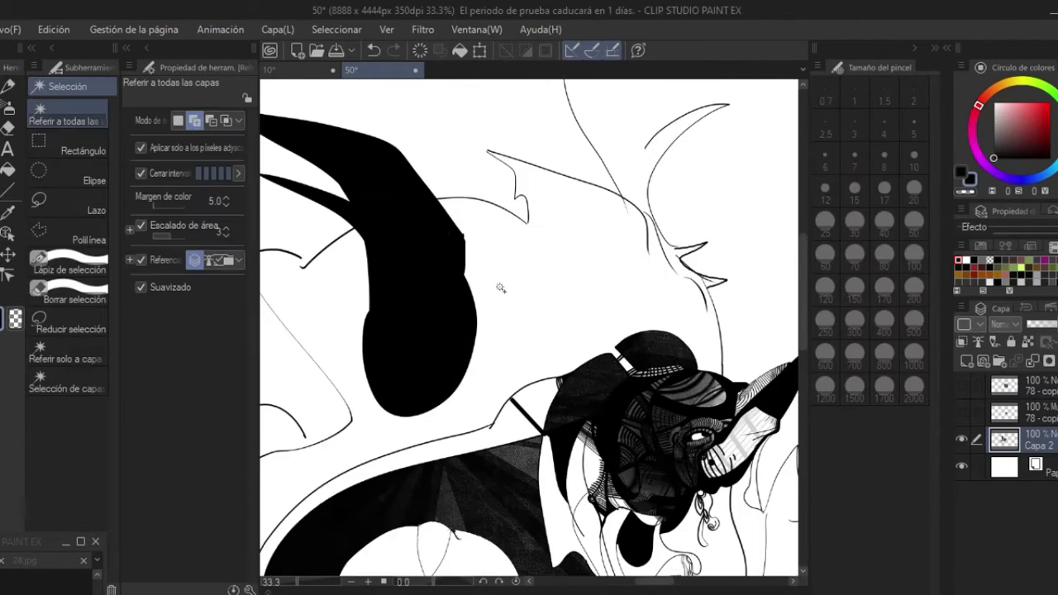
Add a Multiply layer and cover the selected large body with broad grey textured strokes using the Borroso Aguoso brush at size 2000
key(ctrl+shift+n)
scroll(529, 330, down, 4)
key(p)
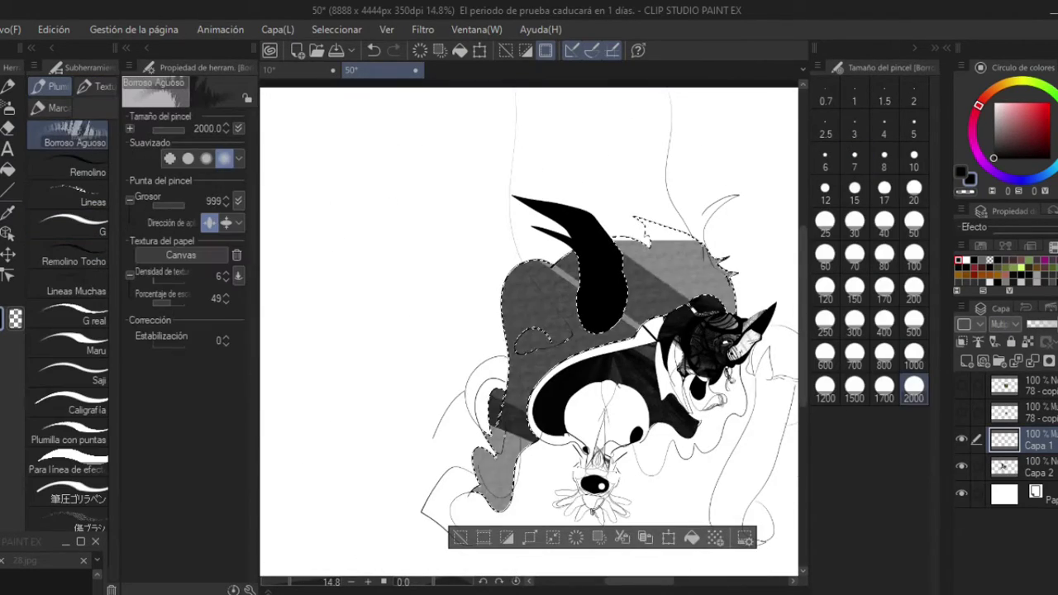
mouse_move(579, 347)
mouse_down()
mouse_move(596, 273)
mouse_move(632, 195)
mouse_up()
drag(562, 272, 537, 463)
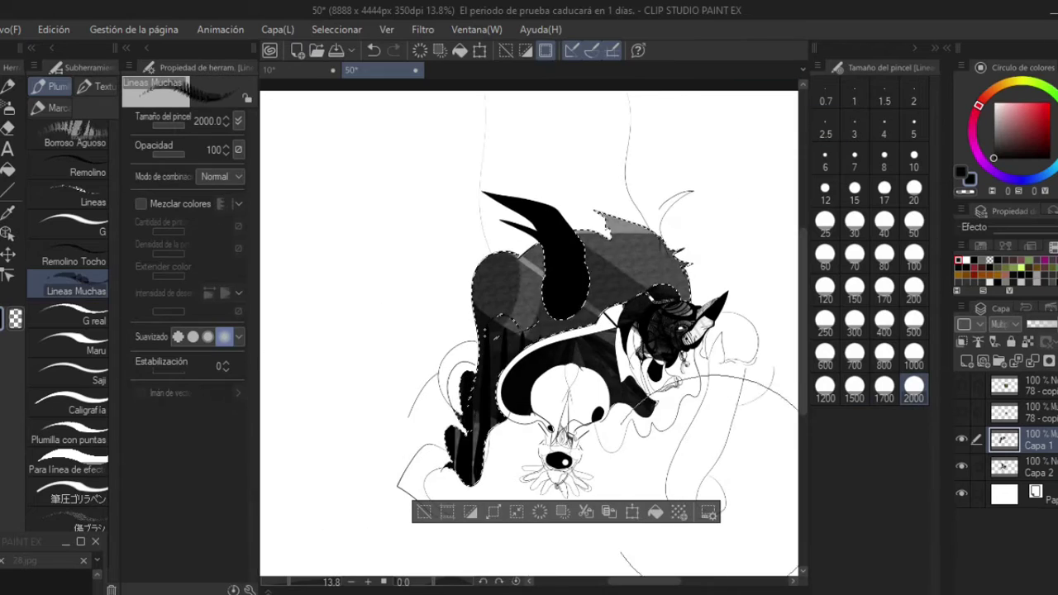
Darken the selected body with the Suave airbrush at size 2000, clear the selection and merge the shading layer into the layer below
key(b)
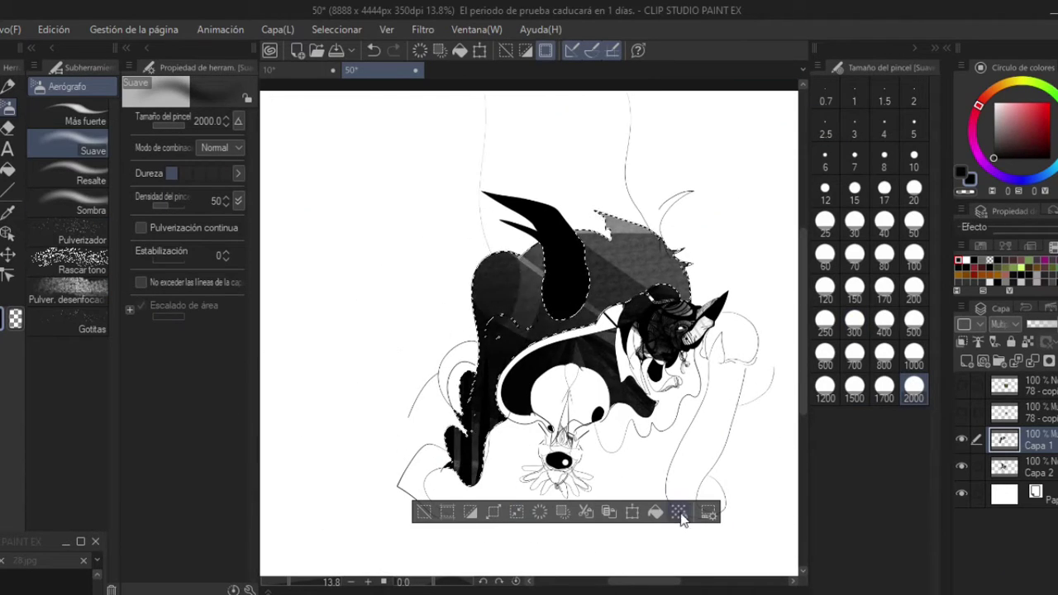
click(679, 512)
scroll(455, 282, down, 1)
click(692, 238)
scroll(529, 331, up, 3)
click(1025, 361)
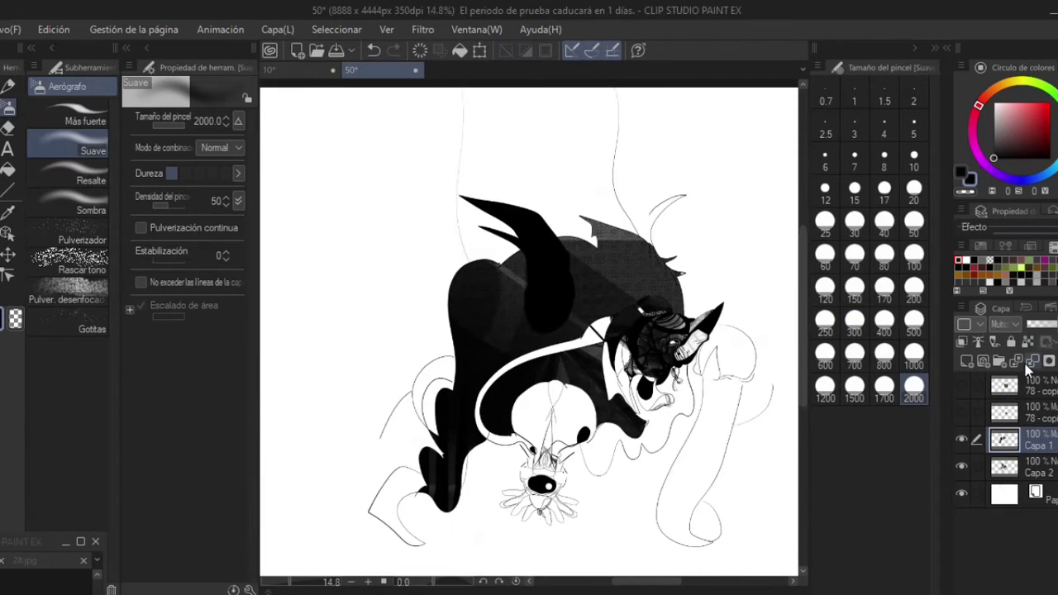
Draw curved stripes, short rungs and a ladder-like band in the white gap beside the dark body with the G pen at size 7
key(p)
scroll(530, 330, up, 5)
click(100, 230)
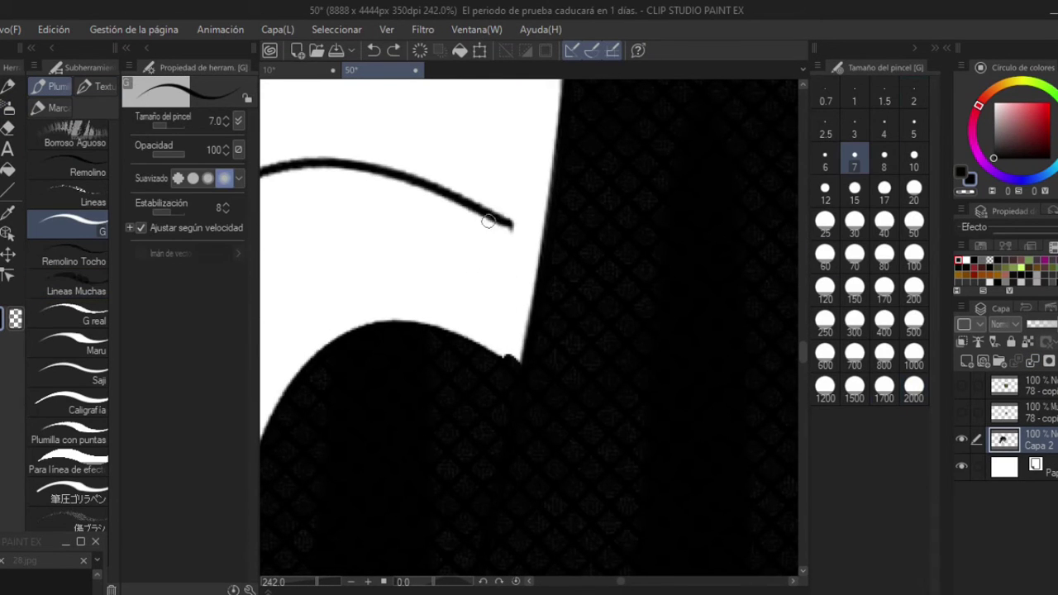
drag(476, 217, 498, 351)
mouse_move(464, 207)
mouse_down()
mouse_move(486, 341)
mouse_move(471, 332)
mouse_up()
drag(442, 195, 453, 328)
drag(432, 190, 413, 321)
drag(398, 175, 362, 322)
drag(405, 176, 558, 122)
drag(552, 150, 433, 190)
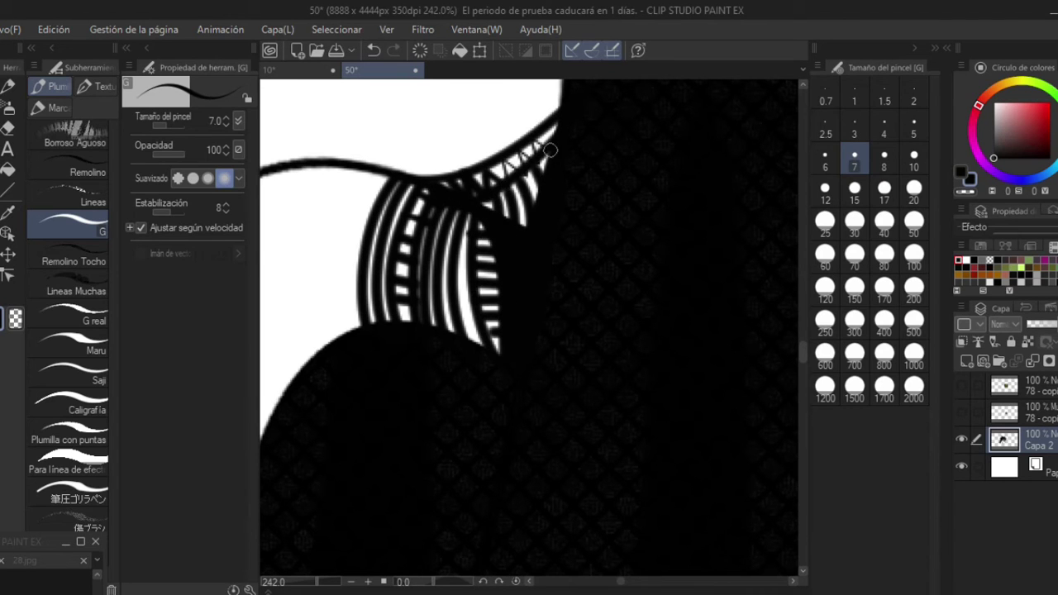
drag(550, 151, 496, 175)
Thicken the outline between the two back humps into a solid black wedge with the G pen at size 17
key(ctrl+0)
scroll(366, 264, up, 5)
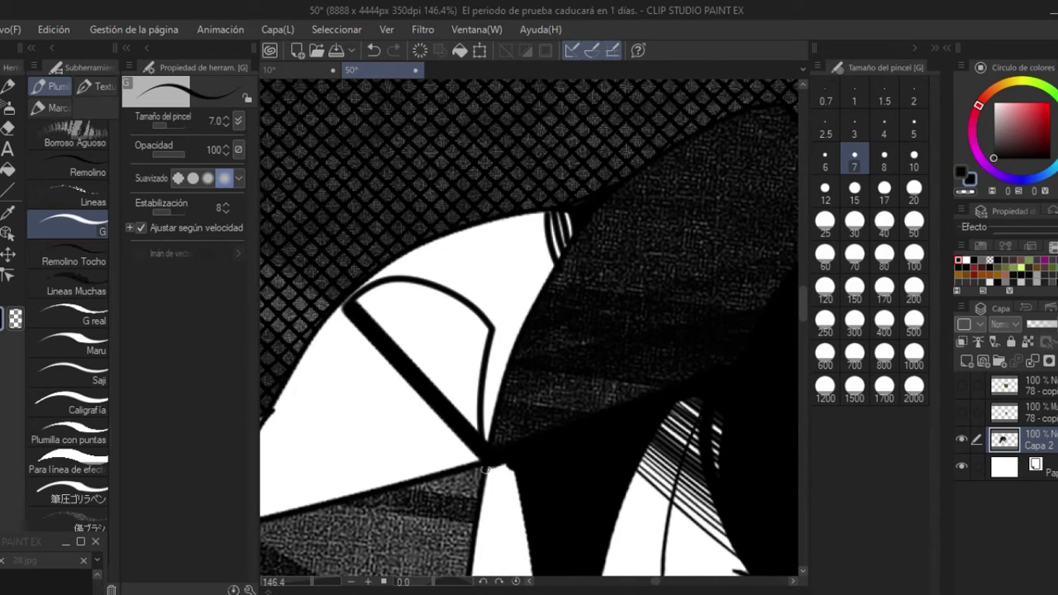
key(ctrl+0)
click(884, 194)
scroll(538, 132, up, 5)
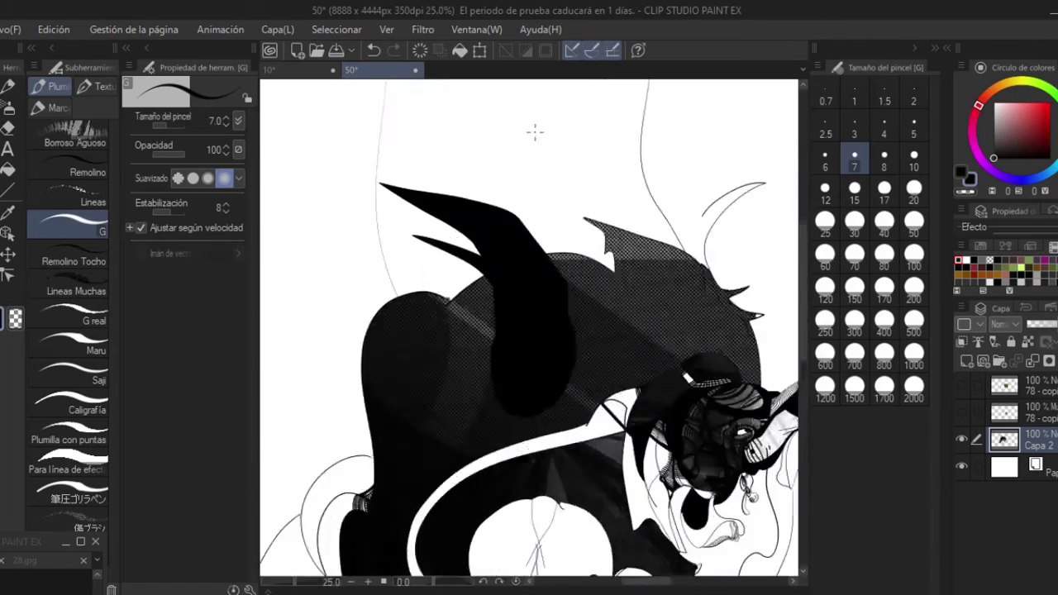
mouse_move(719, 124)
mouse_down()
mouse_move(374, 491)
mouse_move(523, 279)
mouse_up()
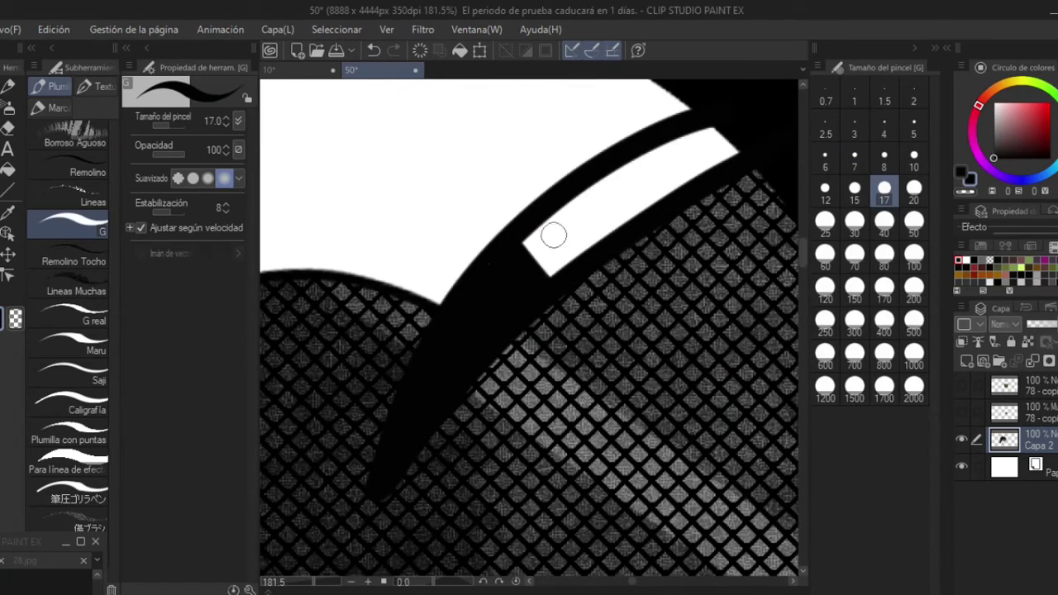
drag(602, 206, 737, 142)
Fill the narrow teardrop shape at the top of the large white circle with black
scroll(737, 144, down, 5)
key(g)
scroll(736, 144, up, 2)
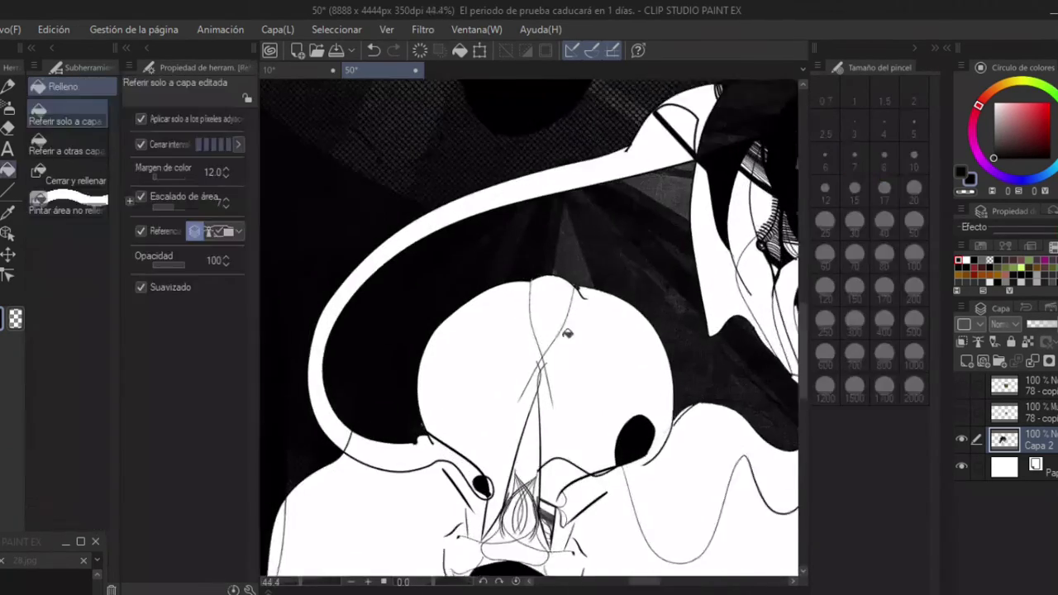
key(ctrl+0)
Draw a curved divider across the white band below the mesh-textured body with the G pen at size 6 and select the band
key(p)
scroll(529, 331, up, 5)
drag(506, 284, 485, 392)
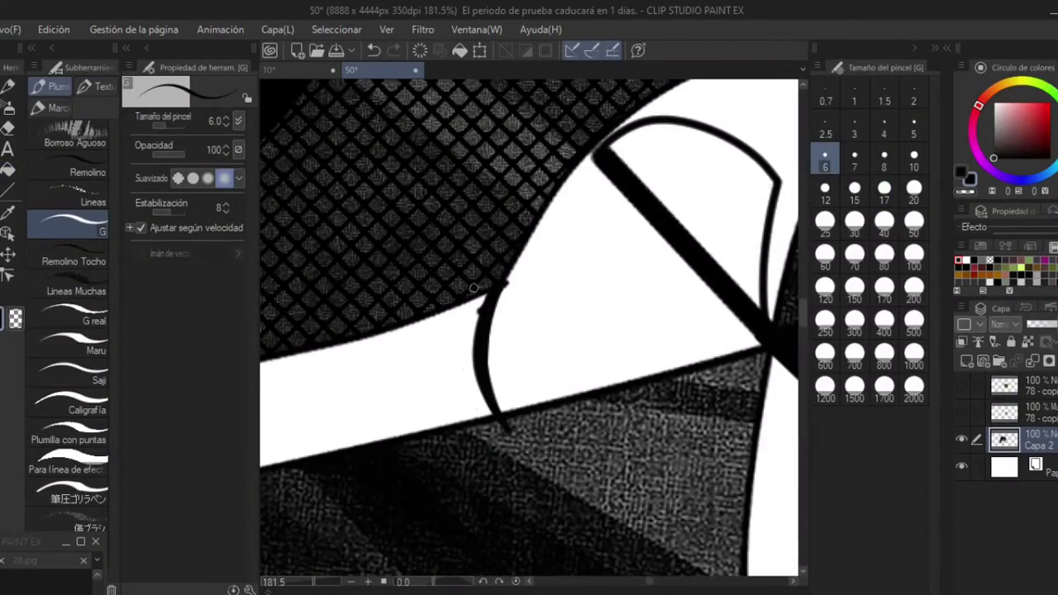
key(w)
click(447, 388)
Try a Cotton-textured stroke over the selected band with the Lineas brush at size 400
key(b)
scroll(529, 331, down, 3)
drag(389, 504, 546, 429)
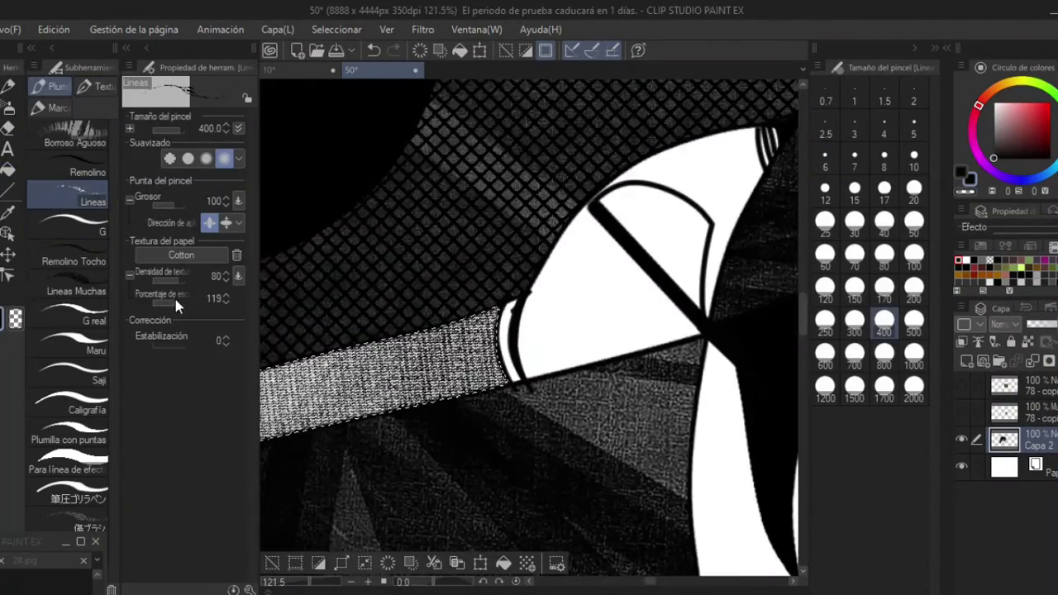
key(ctrl+z)
Shade the striped curved band with the Suave airbrush, darkening its lower end to black
key(b)
scroll(614, 288, down, 5)
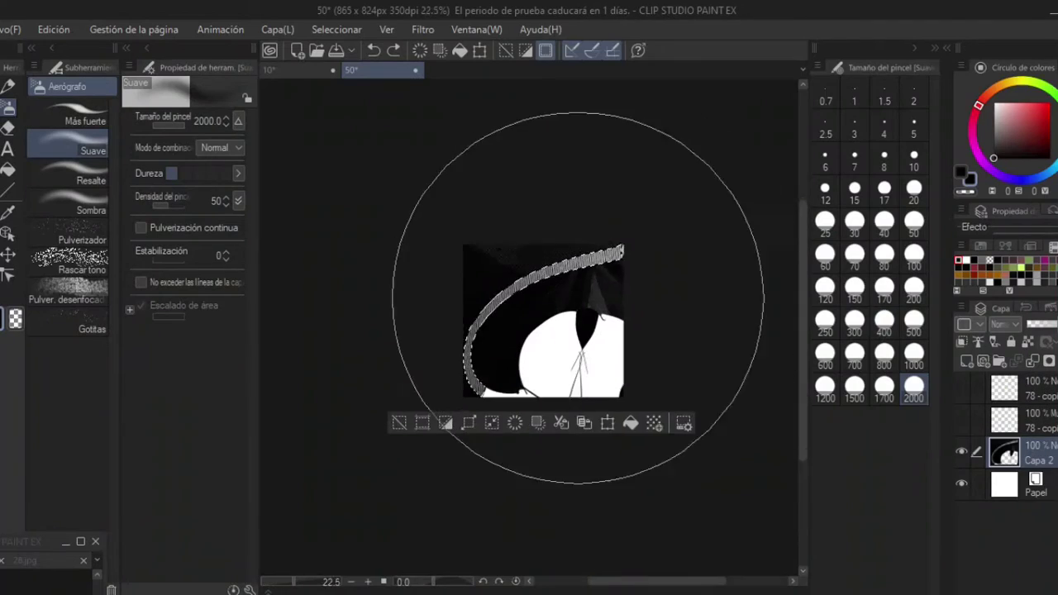
scroll(480, 248, up, 2)
scroll(397, 380, up, 6)
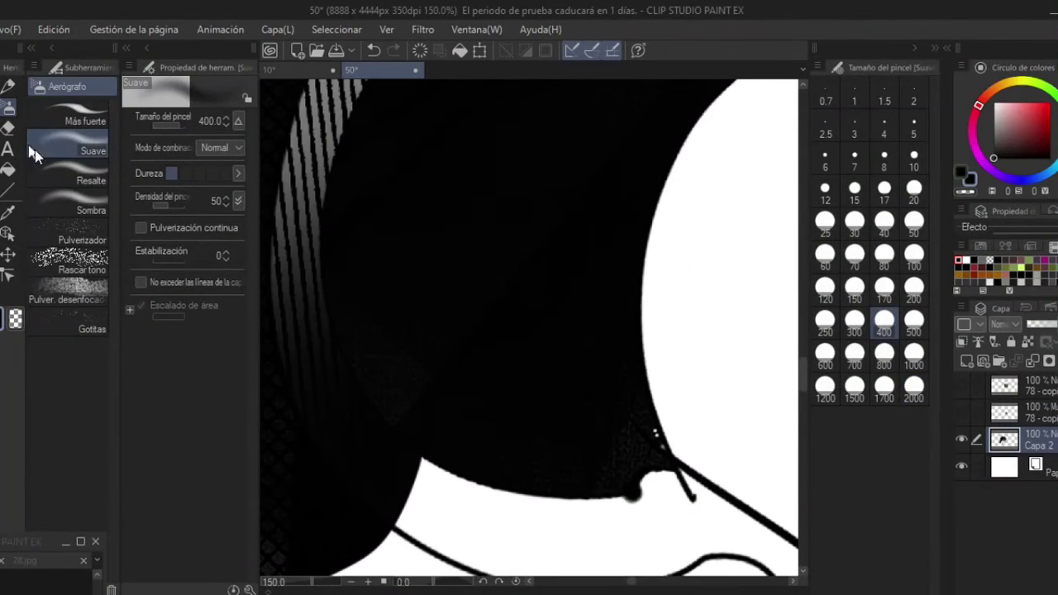
Smooth the lower edge of the black area beside the large circle into a solid point with the G pen at size 15
key(p)
click(854, 188)
mouse_move(429, 438)
mouse_down()
mouse_move(633, 485)
mouse_move(526, 460)
mouse_up()
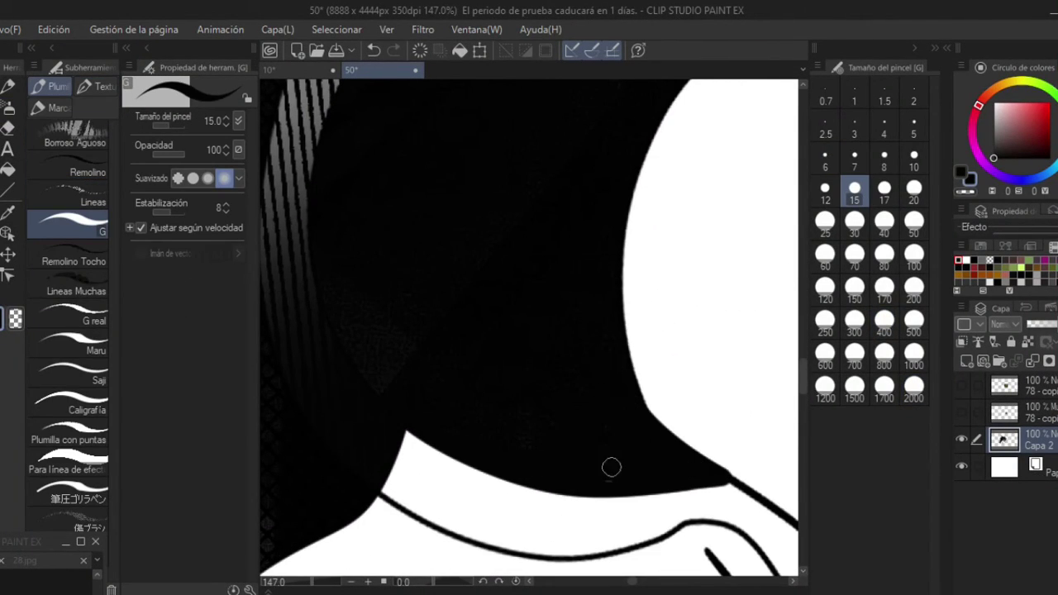
drag(611, 467, 592, 199)
Draw curved black cross lines over the lower part of the striped band with the G pen at size 8
scroll(529, 328, up, 1)
click(884, 157)
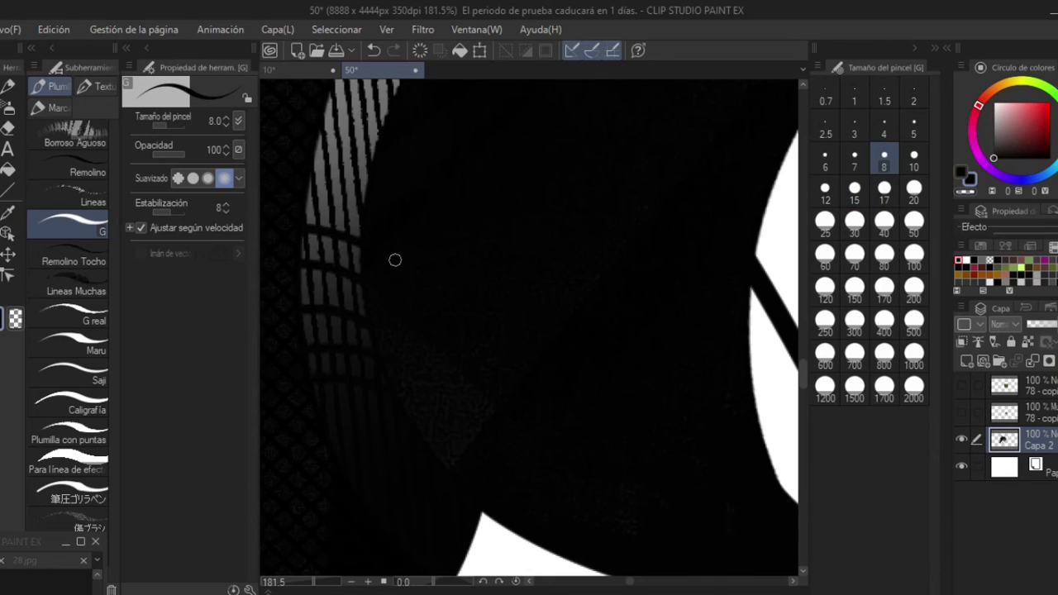